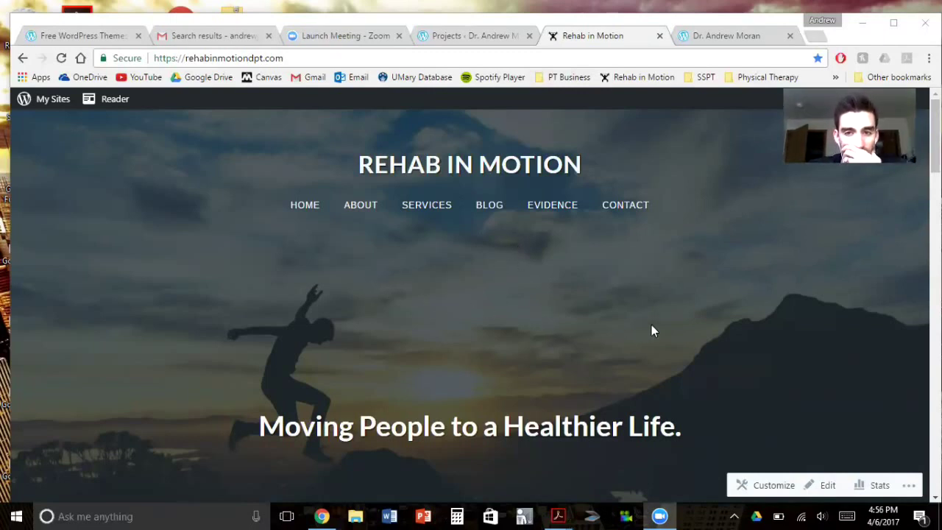
{"action": "left_click", "coordinate": [789, 295]}
{"action": "scroll", "coordinate": [784, 304], "scroll_direction": "down", "scroll_amount": 3}
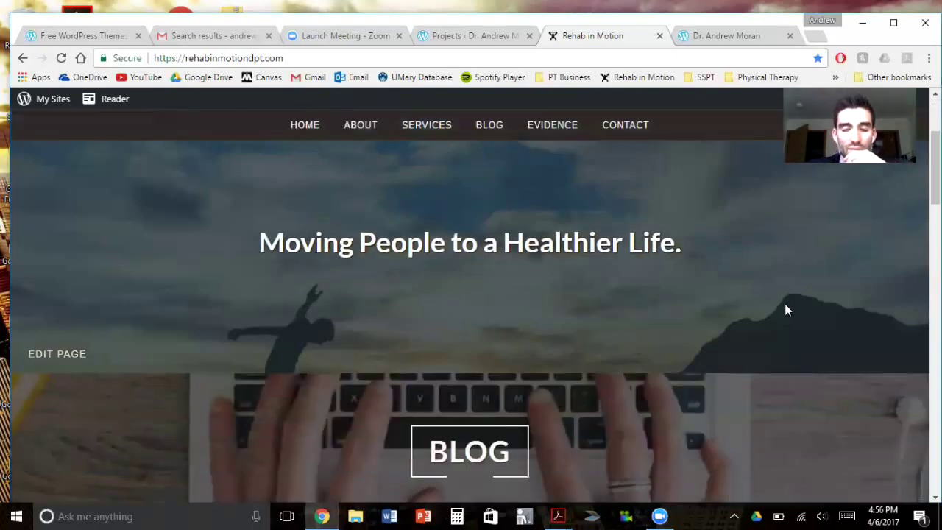
{"action": "scroll", "coordinate": [784, 304], "scroll_direction": "up", "scroll_amount": 3}
{"action": "scroll", "coordinate": [784, 303], "scroll_direction": "down", "scroll_amount": 1}
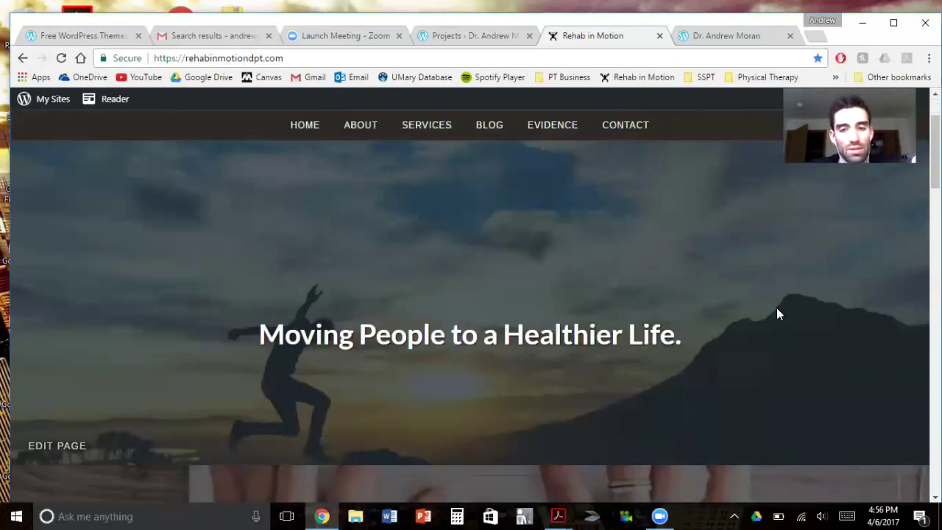
{"action": "scroll", "coordinate": [566, 364], "scroll_direction": "down", "scroll_amount": 1}
{"action": "scroll", "coordinate": [588, 357], "scroll_direction": "down", "scroll_amount": 3}
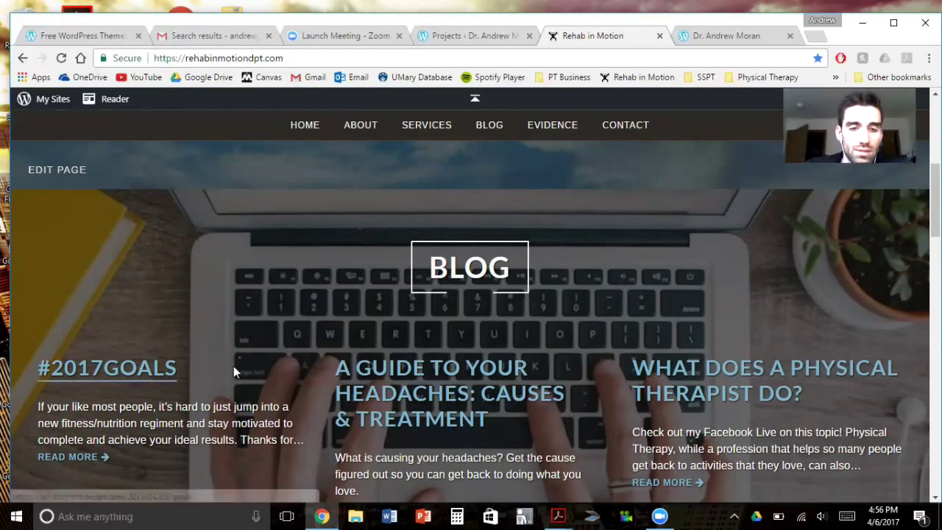
{"action": "scroll", "coordinate": [327, 344], "scroll_direction": "down", "scroll_amount": 2}
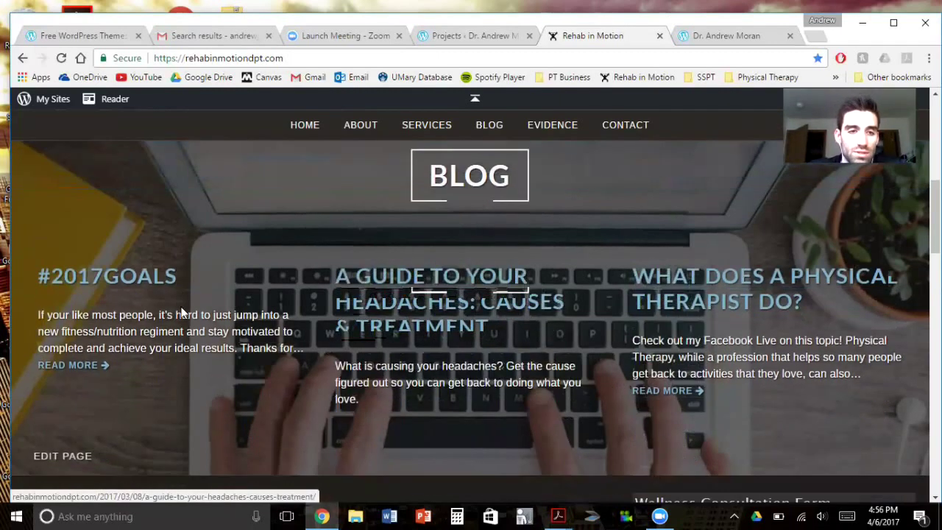
{"action": "scroll", "coordinate": [601, 358], "scroll_direction": "down", "scroll_amount": 2}
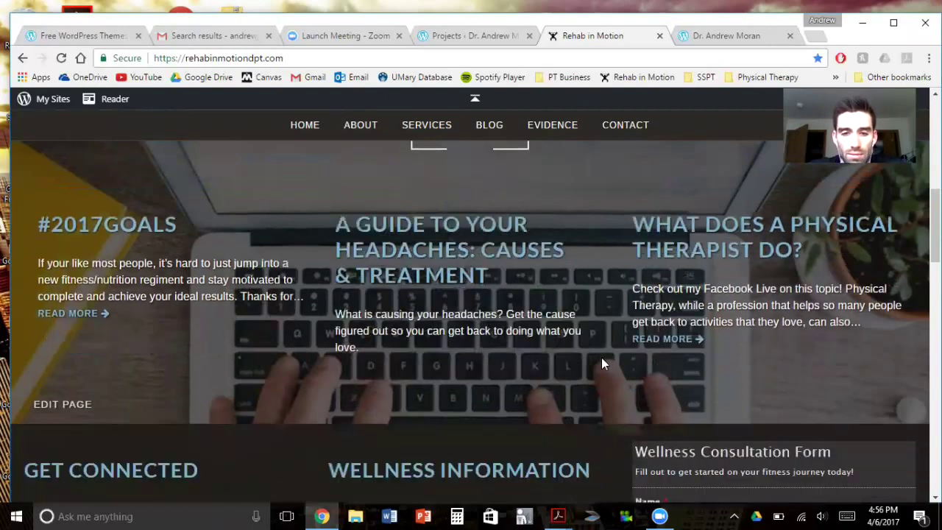
{"action": "scroll", "coordinate": [335, 268], "scroll_direction": "up", "scroll_amount": 2}
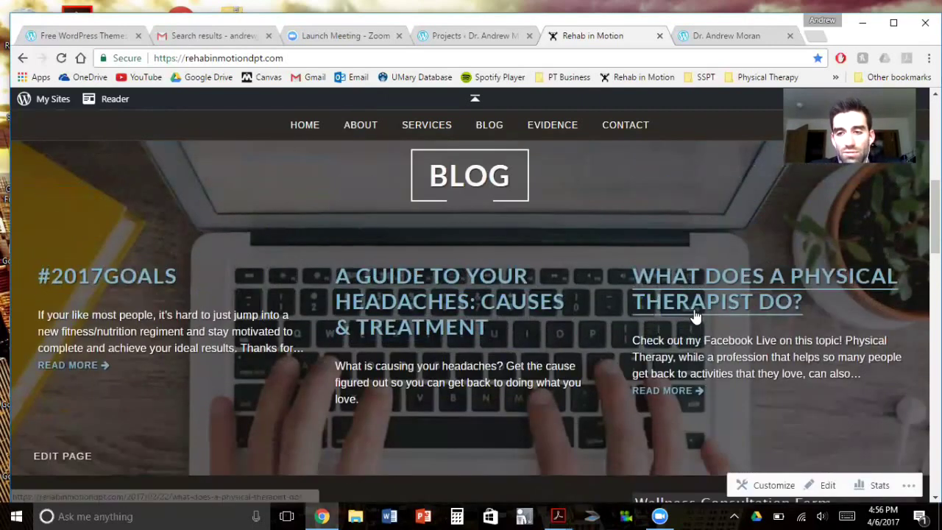
{"action": "scroll", "coordinate": [583, 342], "scroll_direction": "down", "scroll_amount": 1}
{"action": "scroll", "coordinate": [585, 343], "scroll_direction": "down", "scroll_amount": 5}
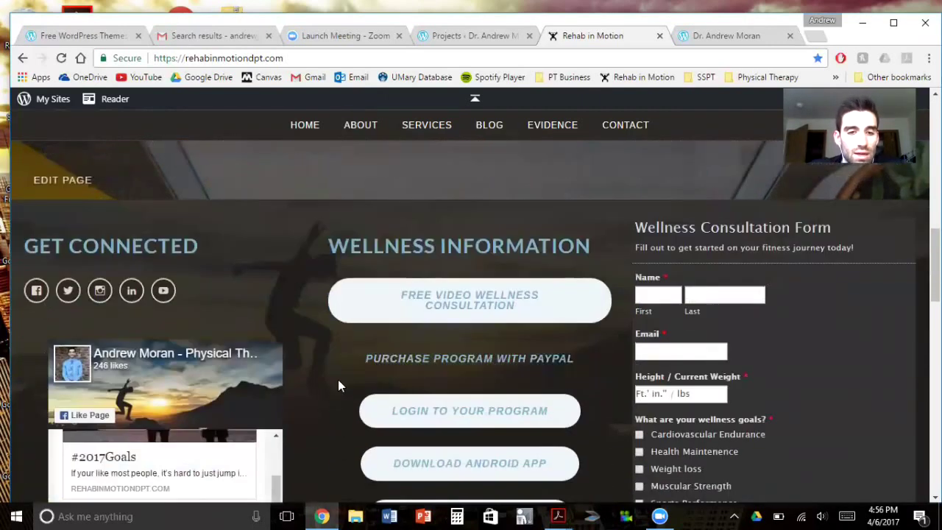
{"action": "scroll", "coordinate": [319, 384], "scroll_direction": "down", "scroll_amount": 2}
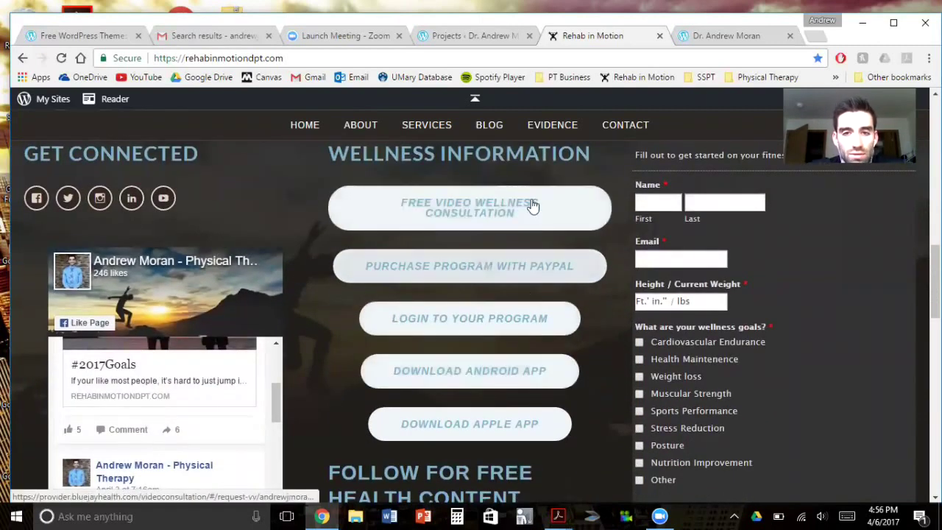
{"action": "scroll", "coordinate": [514, 424], "scroll_direction": "down", "scroll_amount": 4}
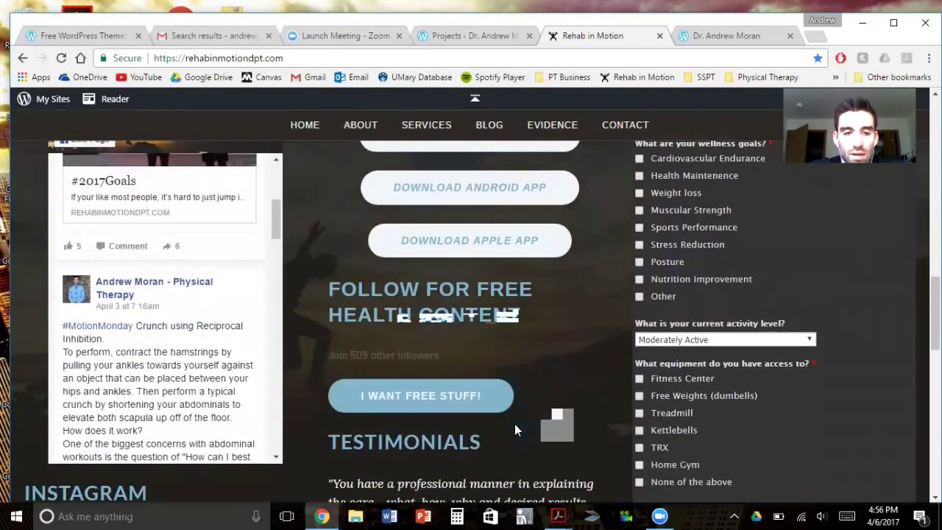
{"action": "scroll", "coordinate": [514, 420], "scroll_direction": "up", "scroll_amount": 5}
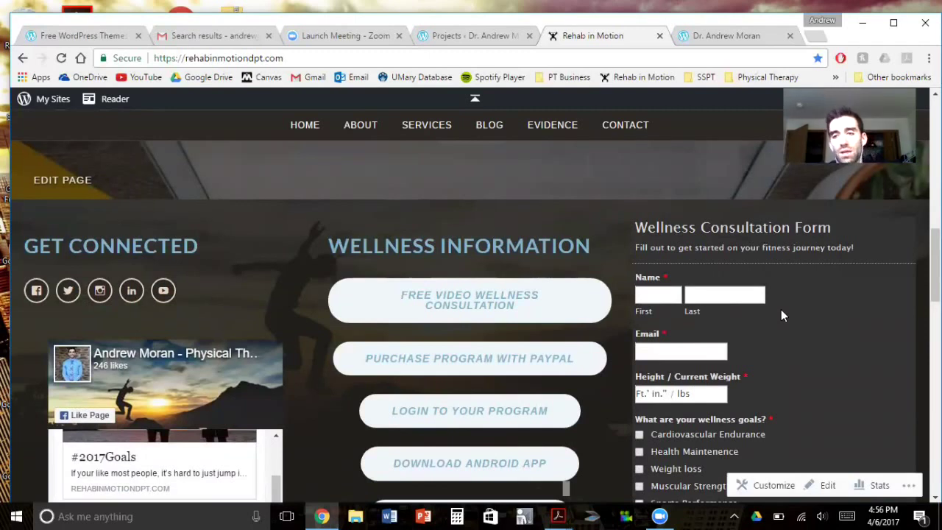
{"action": "scroll", "coordinate": [622, 332], "scroll_direction": "down", "scroll_amount": 10}
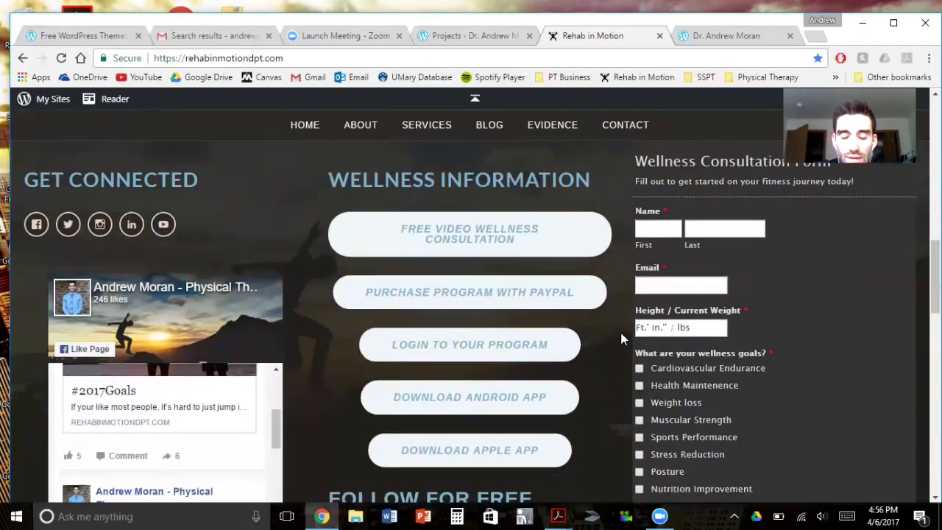
{"action": "scroll", "coordinate": [620, 338], "scroll_direction": "down", "scroll_amount": 5}
{"action": "scroll", "coordinate": [621, 338], "scroll_direction": "up", "scroll_amount": 14}
{"action": "scroll", "coordinate": [621, 339], "scroll_direction": "up", "scroll_amount": 12}
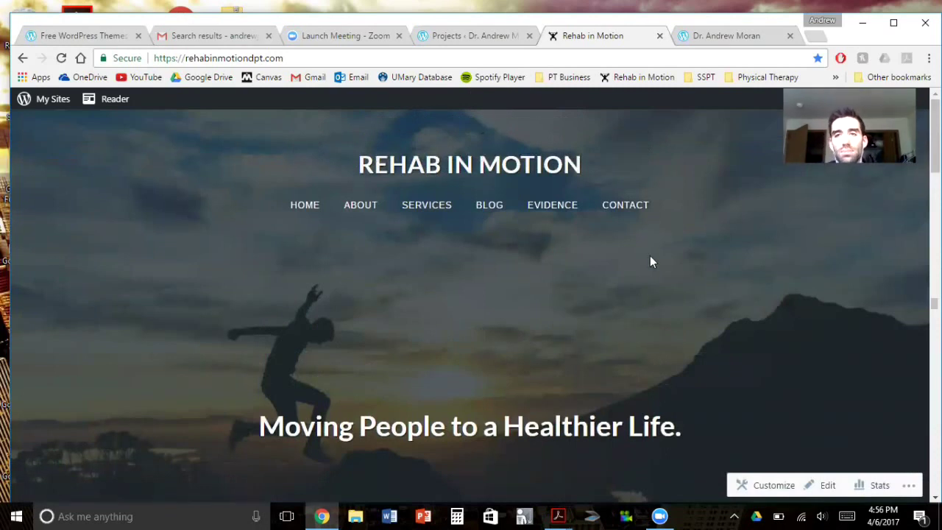
Switch to the personal site's browser tab and look over its page
{"action": "left_click", "coordinate": [707, 40]}
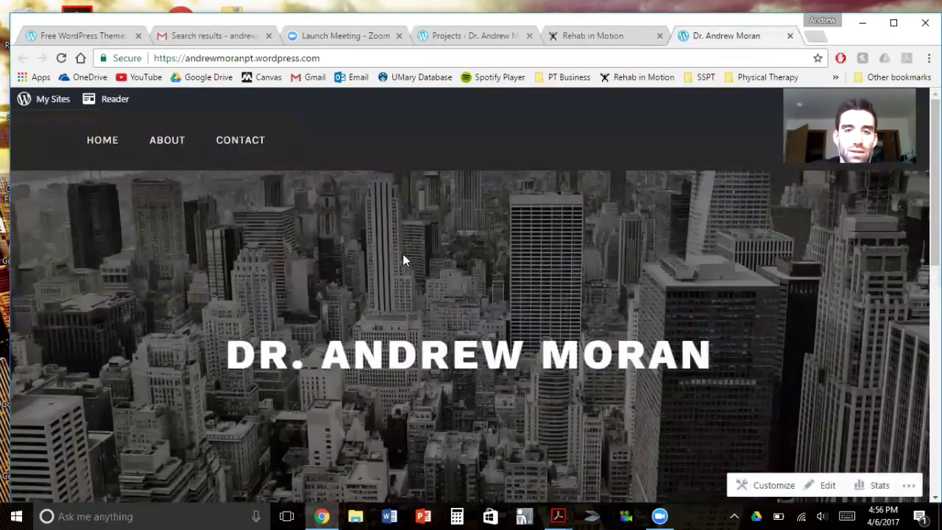
{"action": "scroll", "coordinate": [549, 315], "scroll_direction": "down", "scroll_amount": 1}
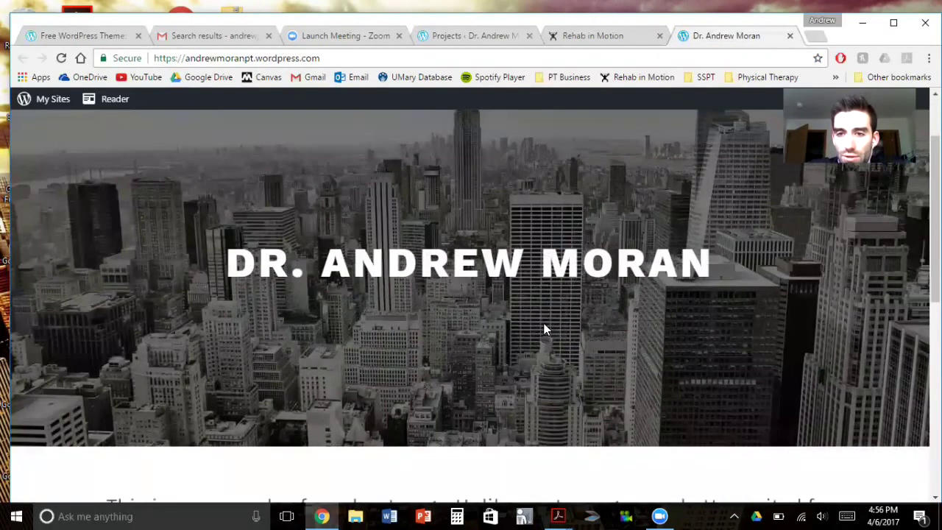
{"action": "scroll", "coordinate": [547, 322], "scroll_direction": "down", "scroll_amount": 3}
{"action": "scroll", "coordinate": [545, 332], "scroll_direction": "up", "scroll_amount": 5}
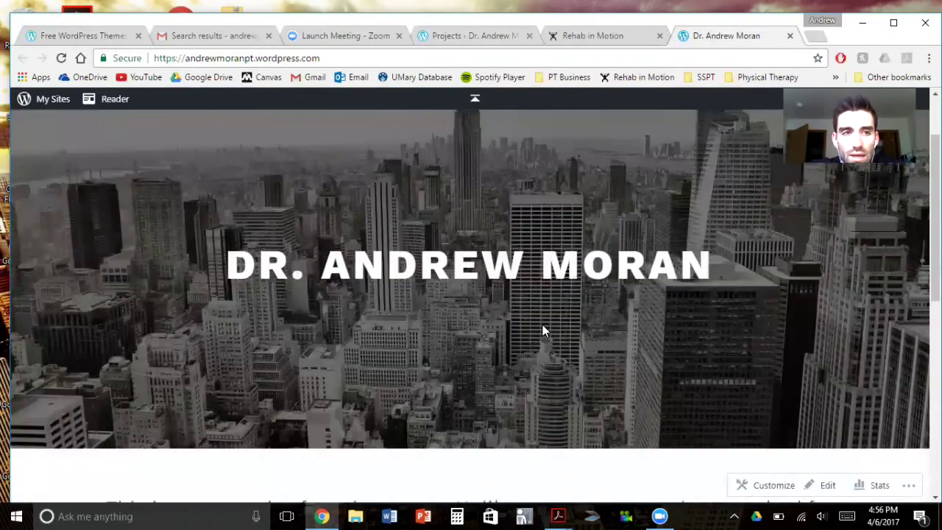
Widen the browser window to the left screen edge and scroll through the site
{"action": "left_click_drag", "start_coordinate": [7, 206], "coordinate": [0, 206]}
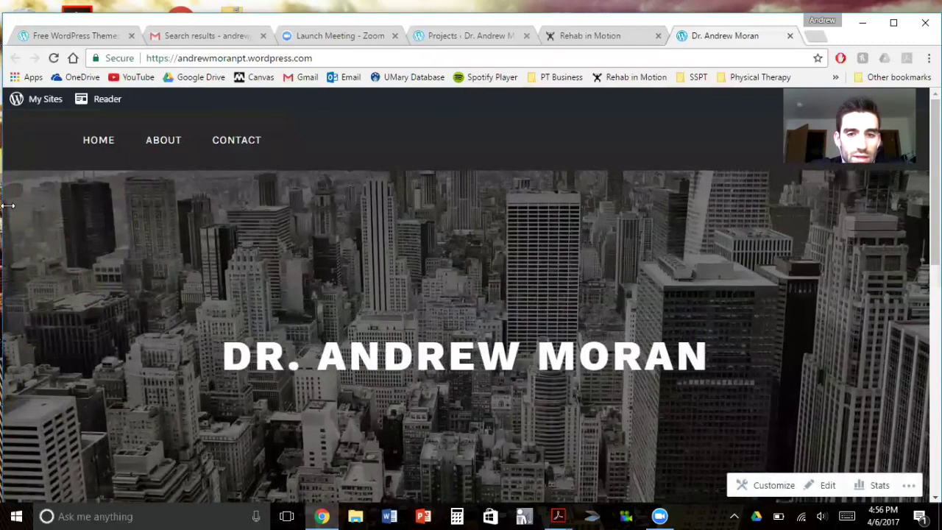
{"action": "scroll", "coordinate": [602, 338], "scroll_direction": "down", "scroll_amount": 3}
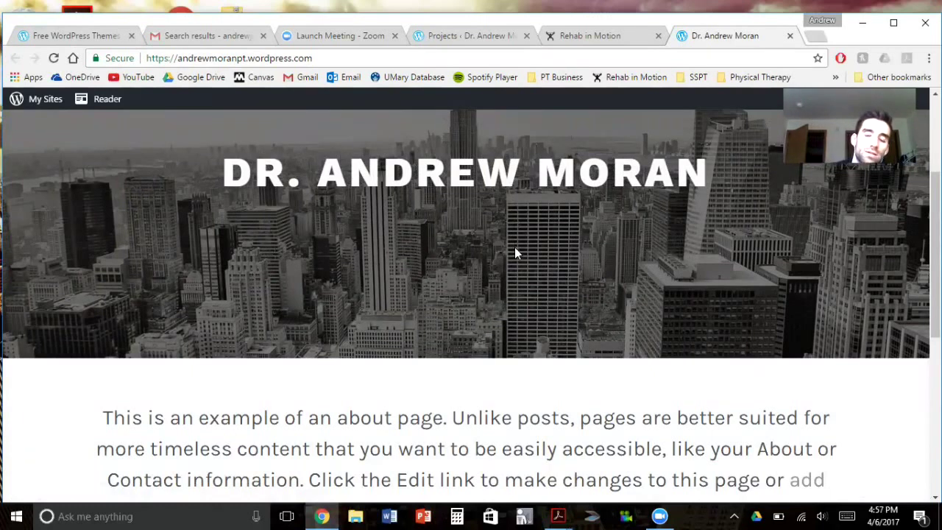
{"action": "scroll", "coordinate": [562, 295], "scroll_direction": "up", "scroll_amount": 3}
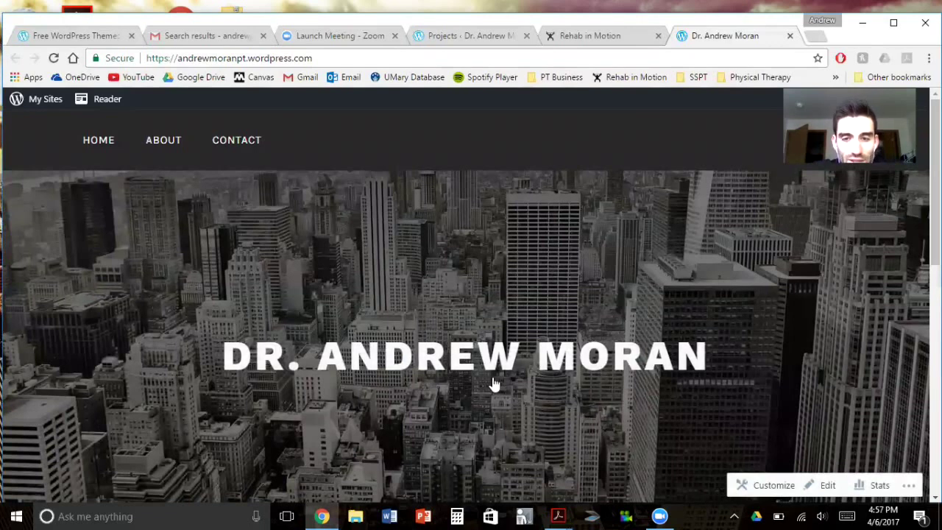
{"action": "scroll", "coordinate": [501, 382], "scroll_direction": "down", "scroll_amount": 1}
{"action": "scroll", "coordinate": [499, 382], "scroll_direction": "down", "scroll_amount": 10}
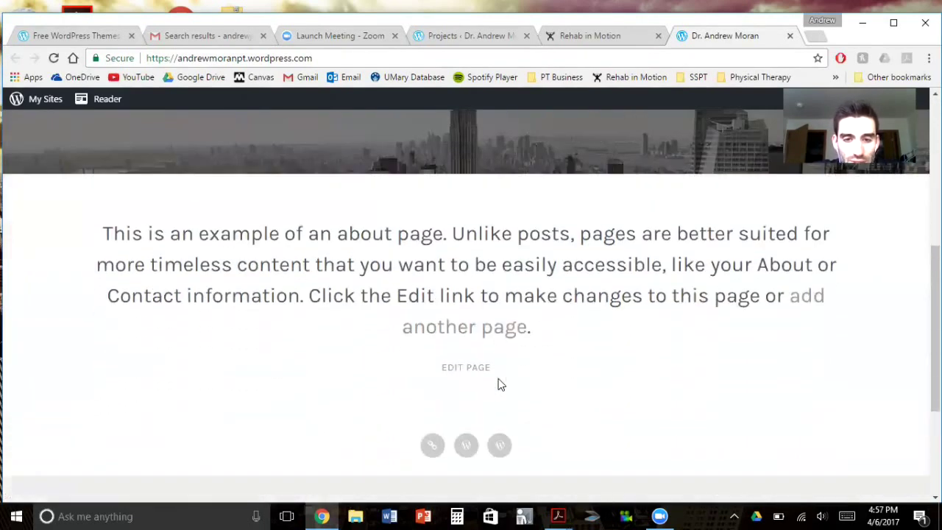
{"action": "scroll", "coordinate": [498, 383], "scroll_direction": "up", "scroll_amount": 10}
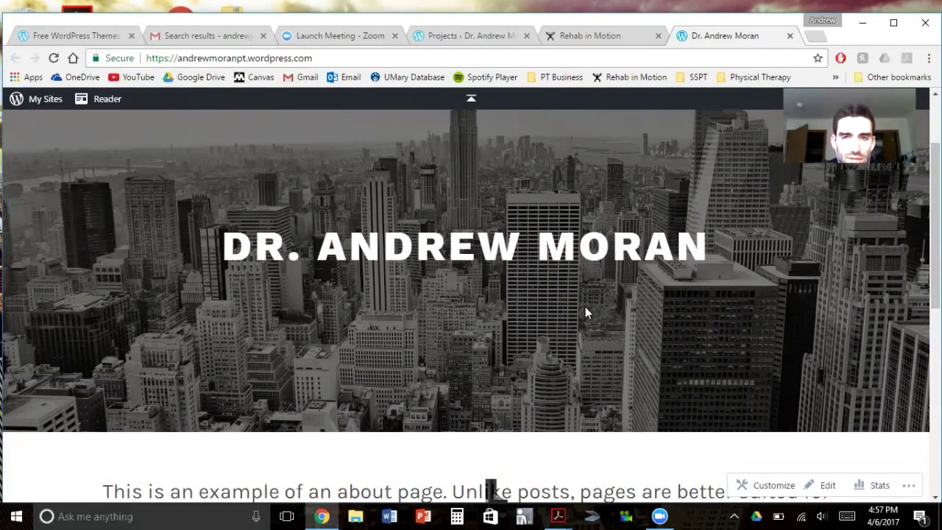
{"action": "scroll", "coordinate": [584, 308], "scroll_direction": "up", "scroll_amount": 3}
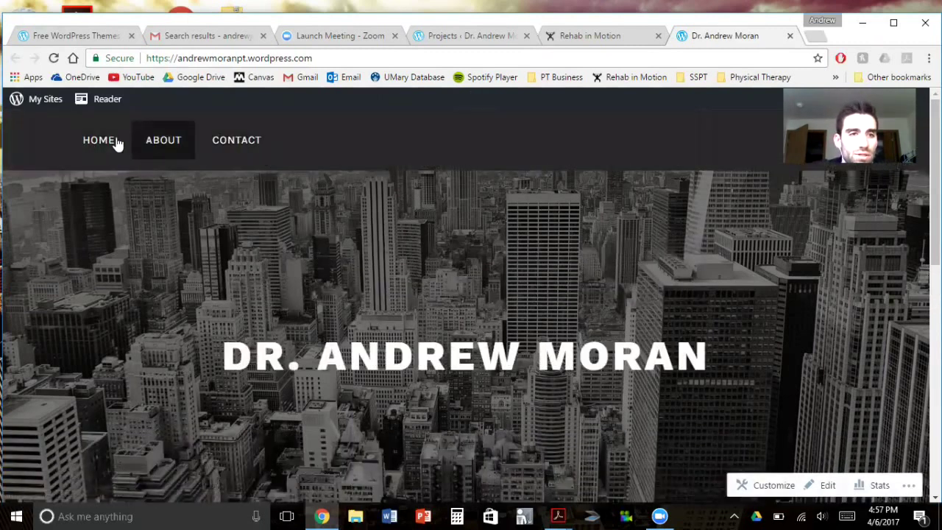
{"action": "scroll", "coordinate": [662, 405], "scroll_direction": "down", "scroll_amount": 2}
{"action": "scroll", "coordinate": [662, 405], "scroll_direction": "up", "scroll_amount": 2}
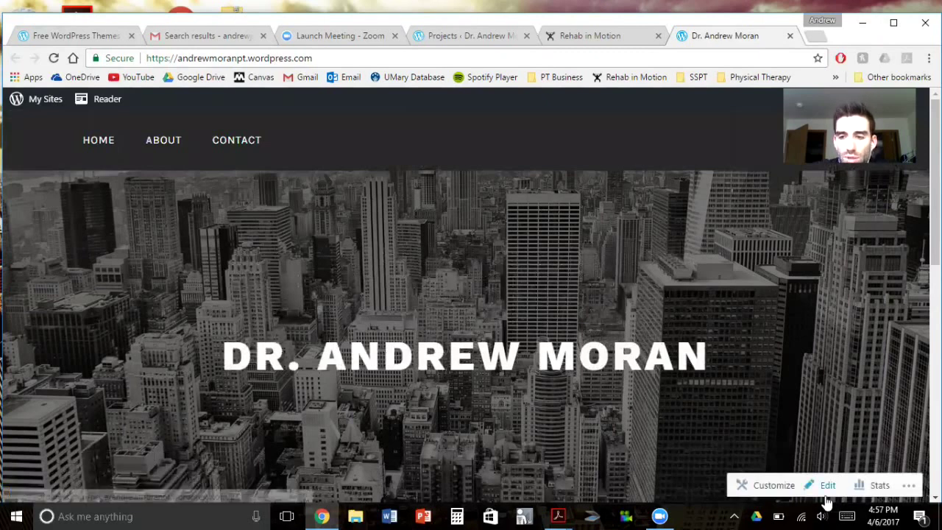
Open the Customizer and look over the Primary menu's items
{"action": "left_click", "coordinate": [773, 487]}
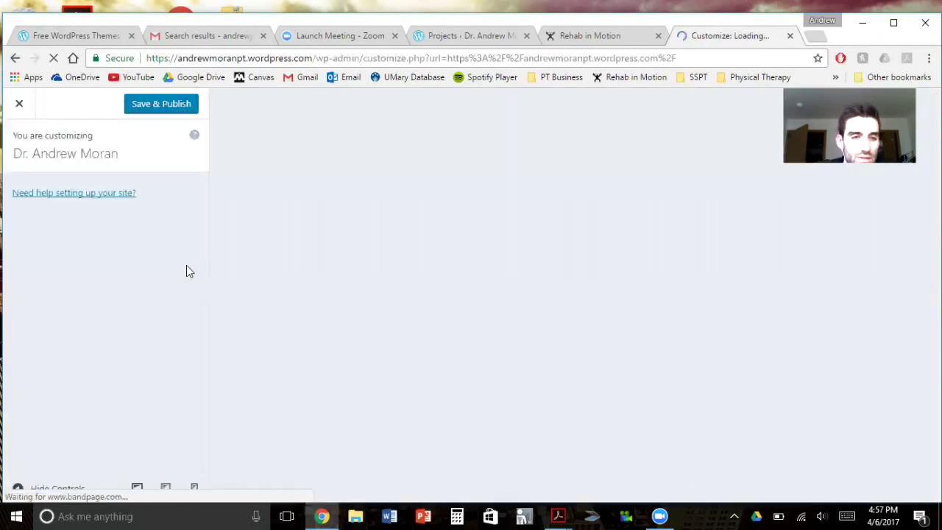
{"action": "scroll", "coordinate": [103, 282], "scroll_direction": "down", "scroll_amount": 1}
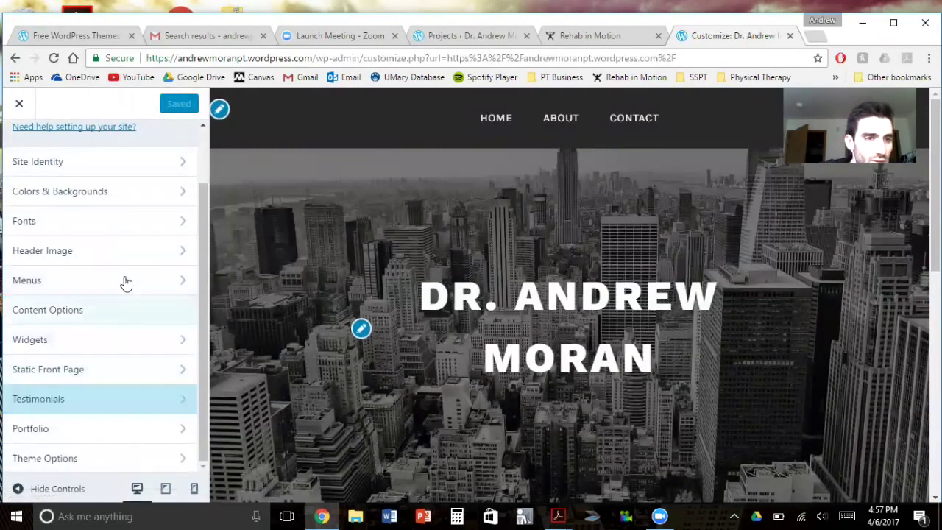
{"action": "left_click", "coordinate": [111, 291]}
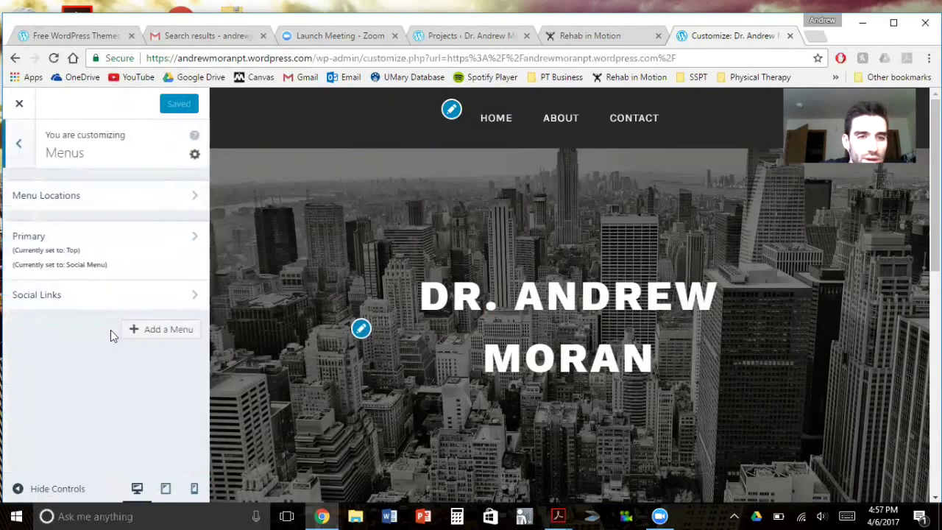
{"action": "left_click", "coordinate": [63, 247]}
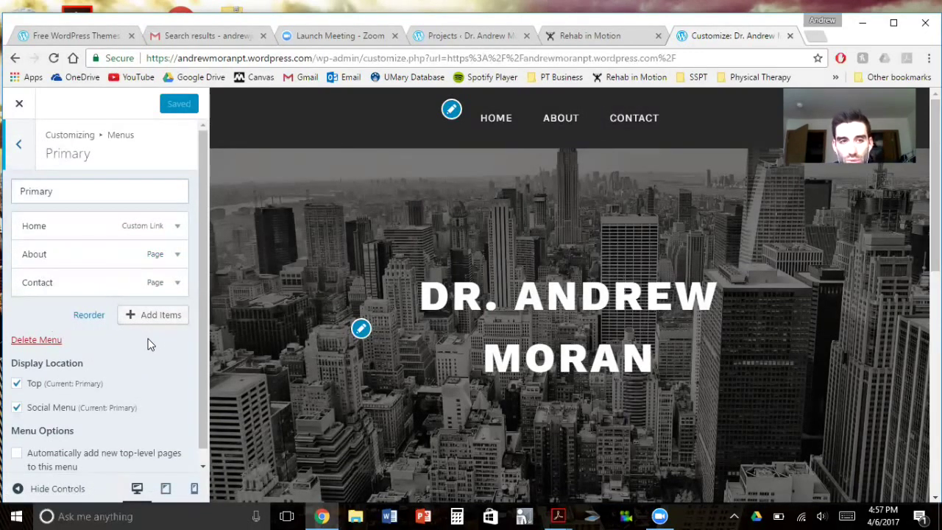
{"action": "left_click", "coordinate": [18, 144]}
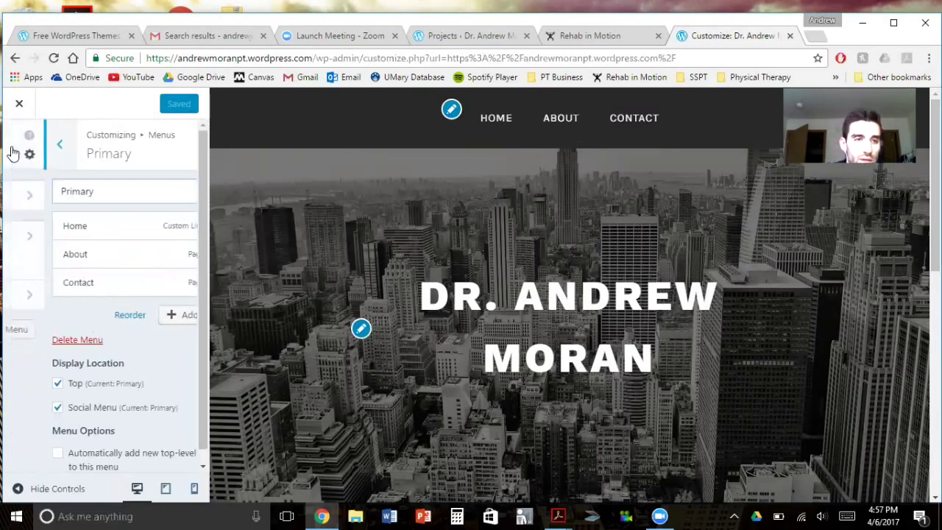
{"action": "left_click", "coordinate": [19, 144]}
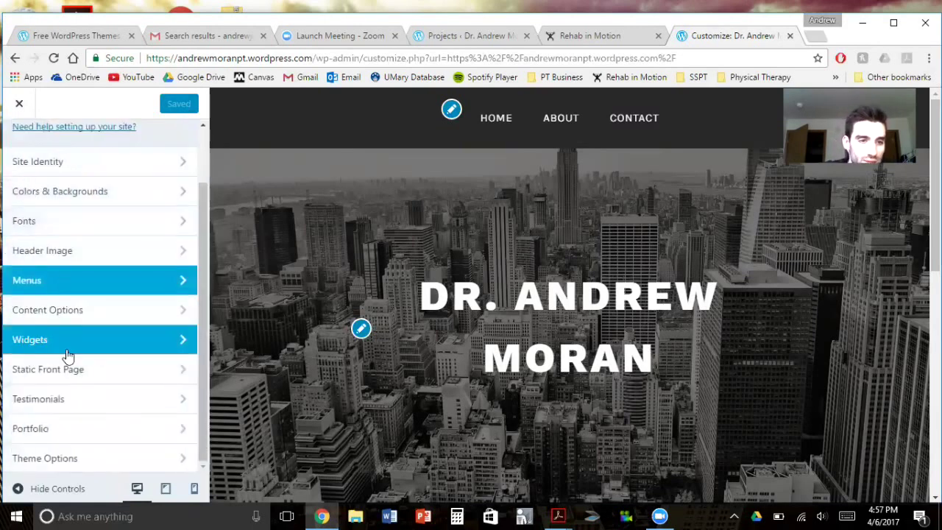
Check Content Options, then bring up the Static Front Page settings
{"action": "left_click", "coordinate": [89, 309]}
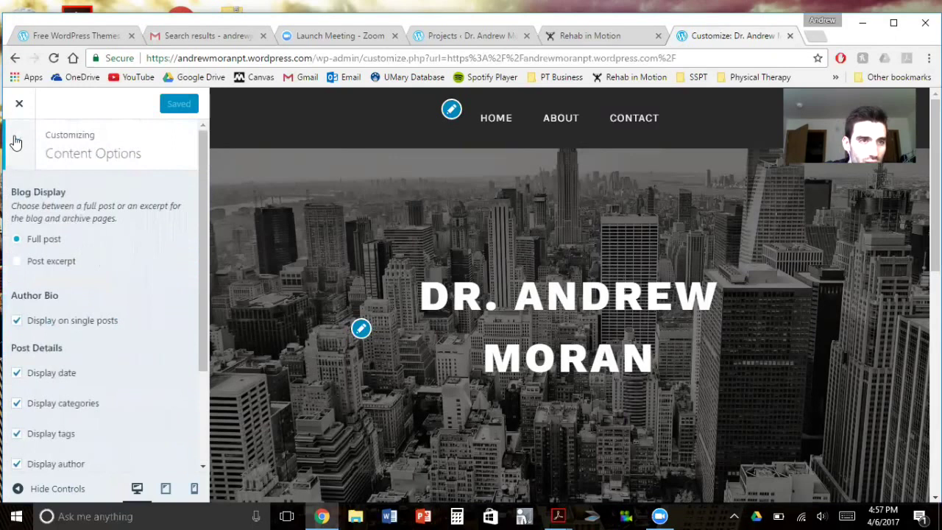
{"action": "left_click", "coordinate": [14, 141]}
{"action": "scroll", "coordinate": [95, 423], "scroll_direction": "up", "scroll_amount": 1}
{"action": "scroll", "coordinate": [95, 409], "scroll_direction": "down", "scroll_amount": 1}
{"action": "left_click", "coordinate": [88, 379]}
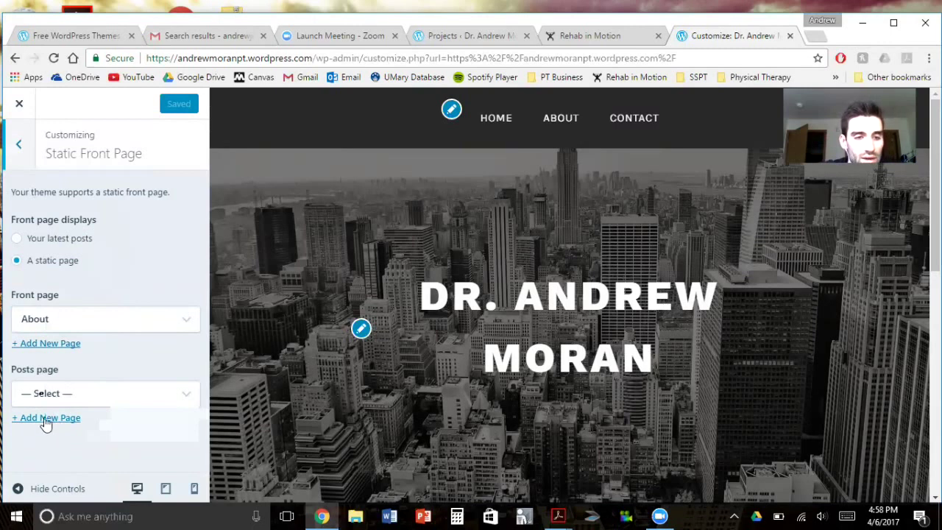
Under Front page, add a new page named 'Home 1' and keep it selected
{"action": "left_click", "coordinate": [78, 402]}
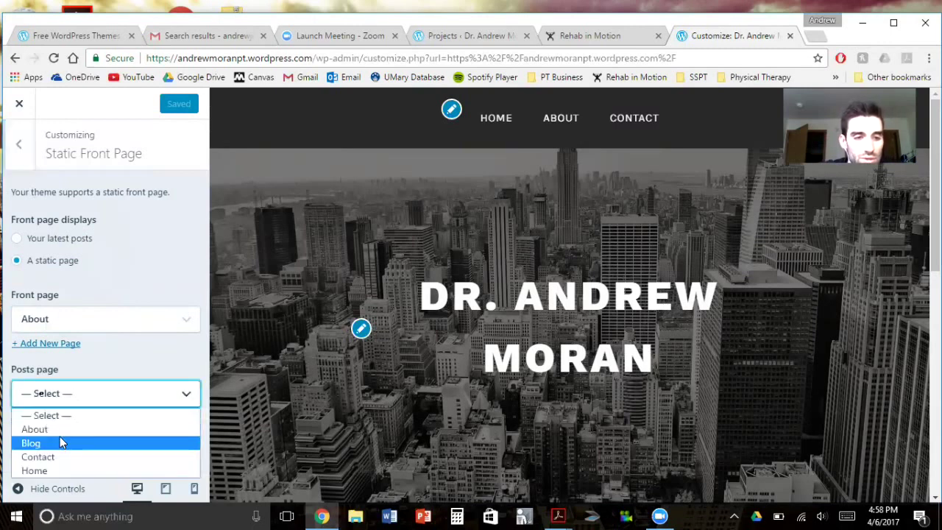
{"action": "left_click", "coordinate": [108, 375]}
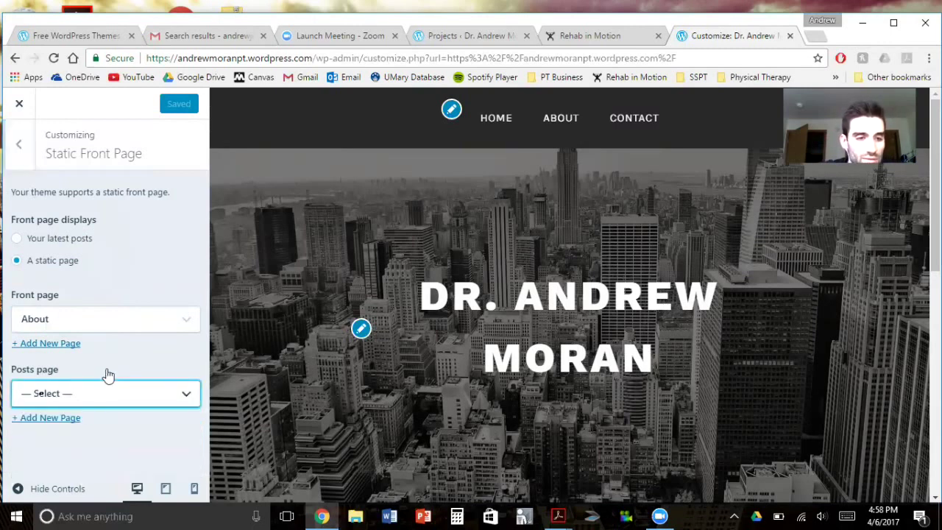
{"action": "left_click", "coordinate": [50, 350]}
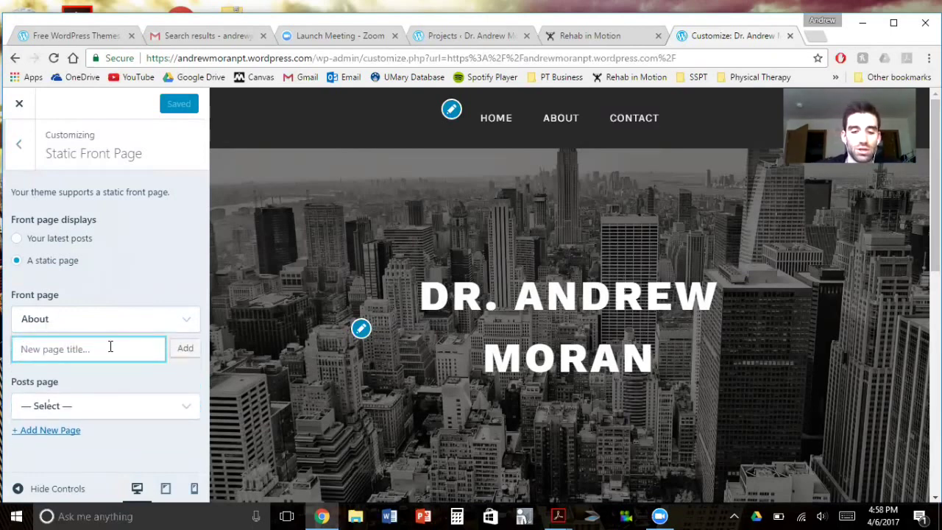
{"action": "type", "text": "H"}
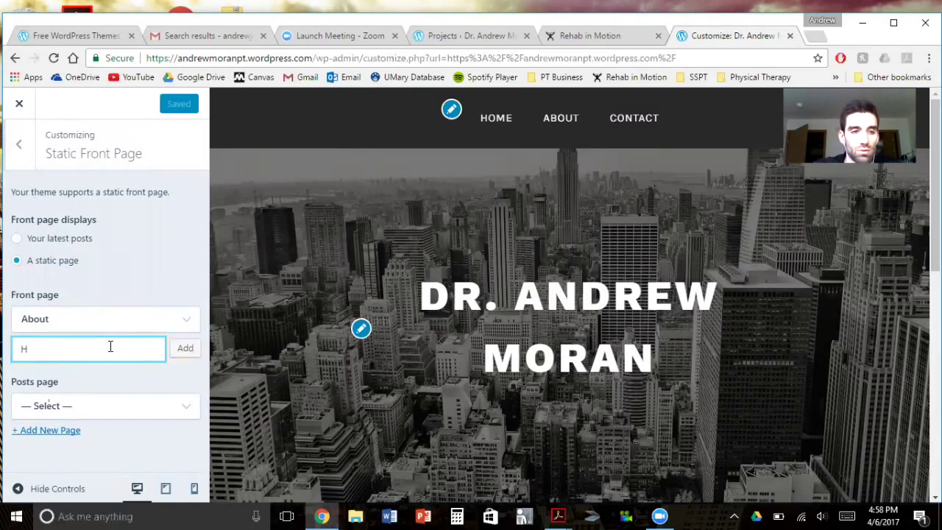
{"action": "type", "text": "ome1"}
{"action": "key", "text": "BackSpace"}
{"action": "type", "text": "1"}
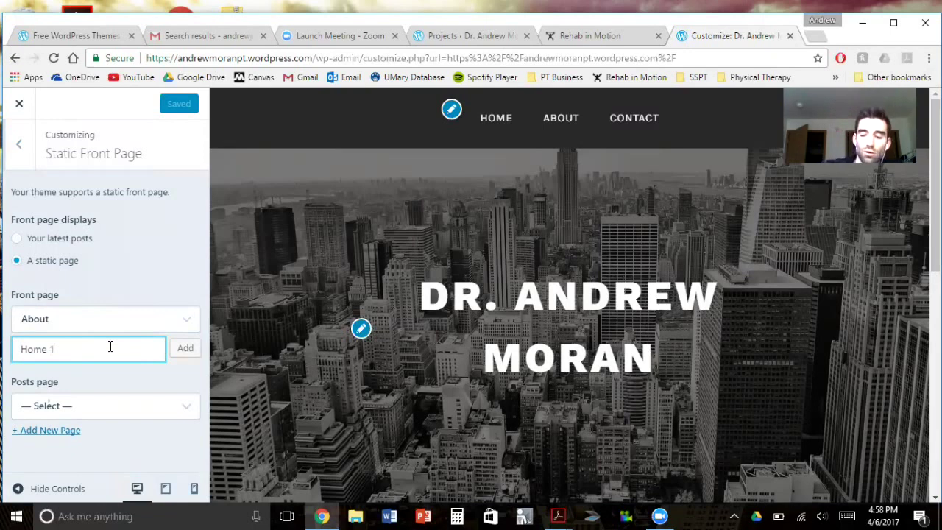
{"action": "left_click", "coordinate": [188, 346]}
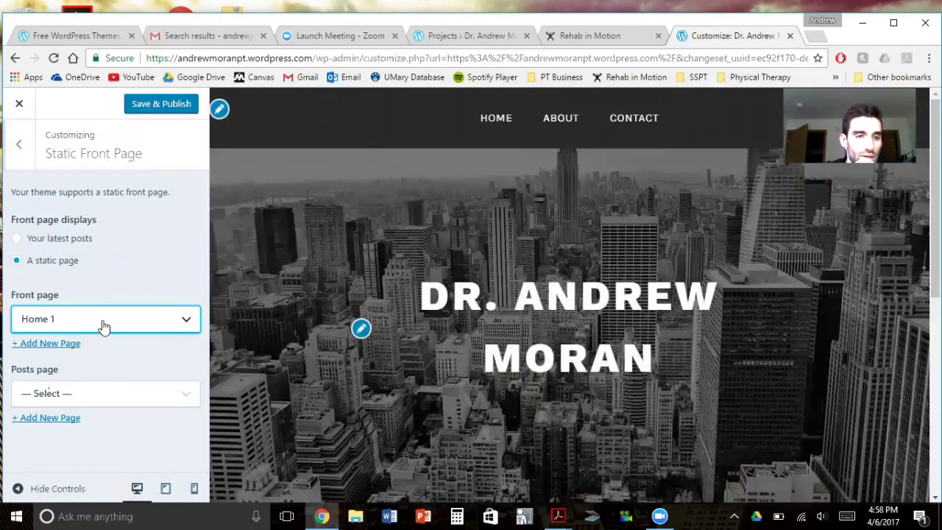
{"action": "left_click", "coordinate": [102, 326]}
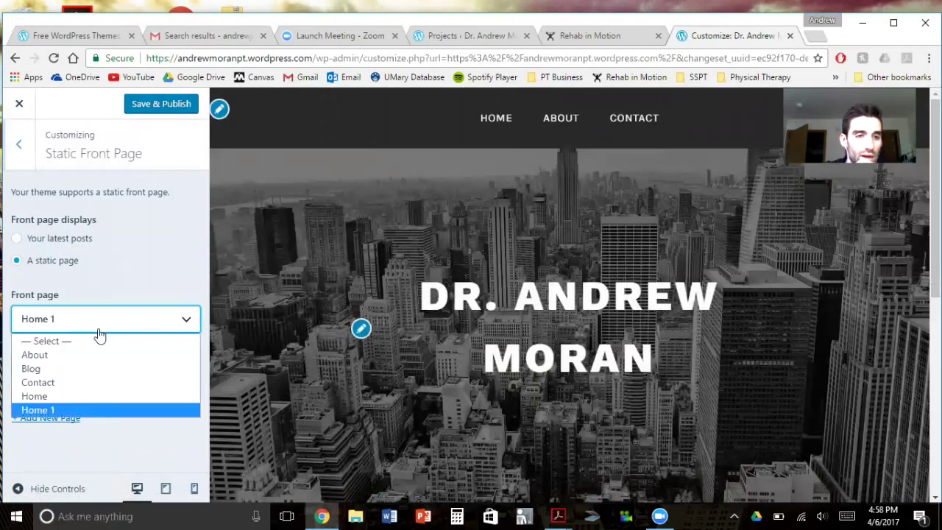
{"action": "left_click", "coordinate": [77, 408]}
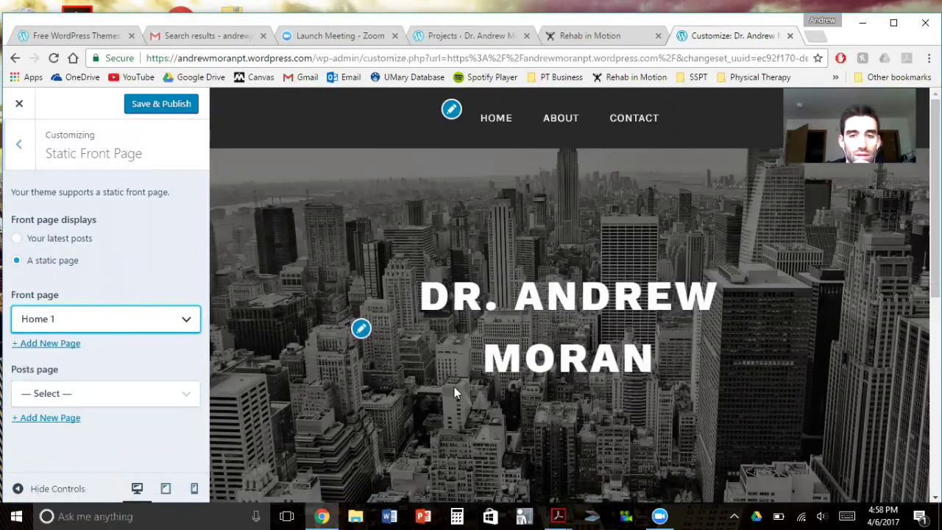
{"action": "scroll", "coordinate": [471, 382], "scroll_direction": "down", "scroll_amount": 3}
{"action": "scroll", "coordinate": [479, 353], "scroll_direction": "up", "scroll_amount": 1}
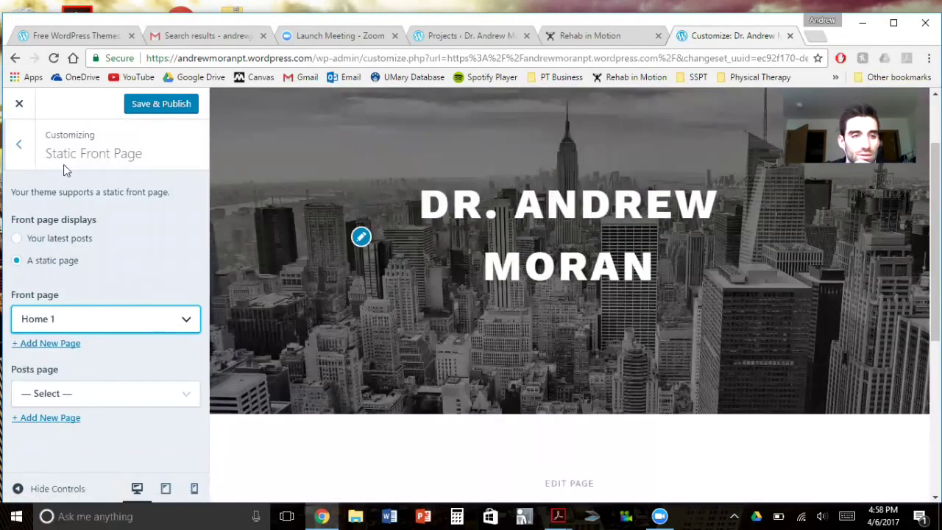
{"action": "left_click", "coordinate": [19, 145]}
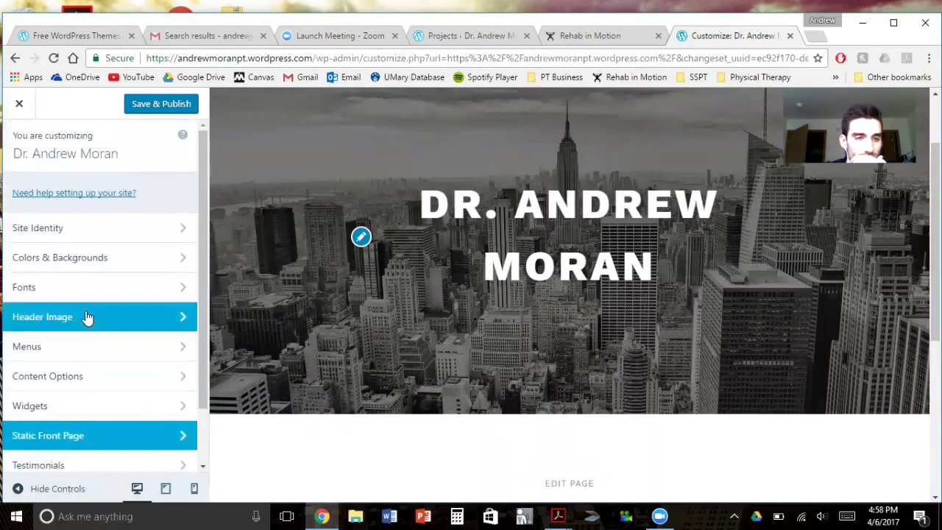
Add the Home 1 page to the Primary menu, move it above Home, About and Contact, and publish
{"action": "left_click", "coordinate": [84, 346]}
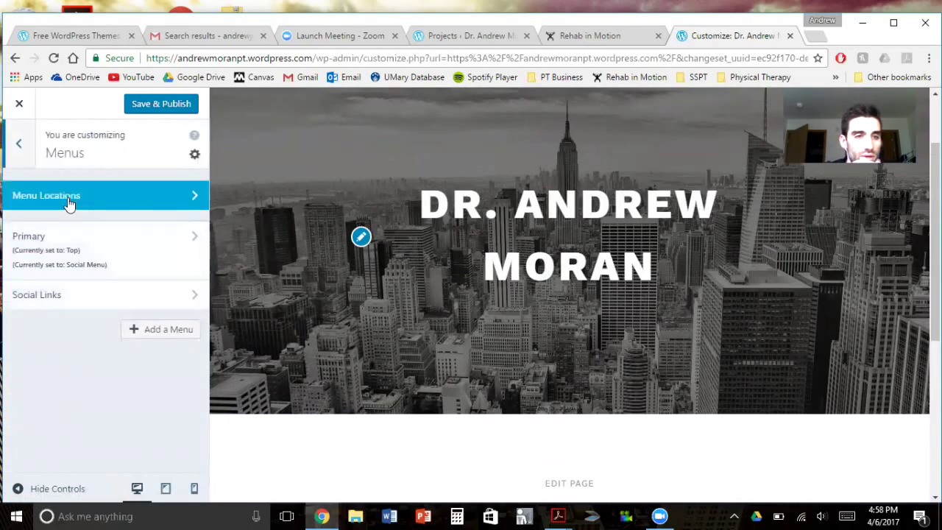
{"action": "left_click", "coordinate": [67, 261]}
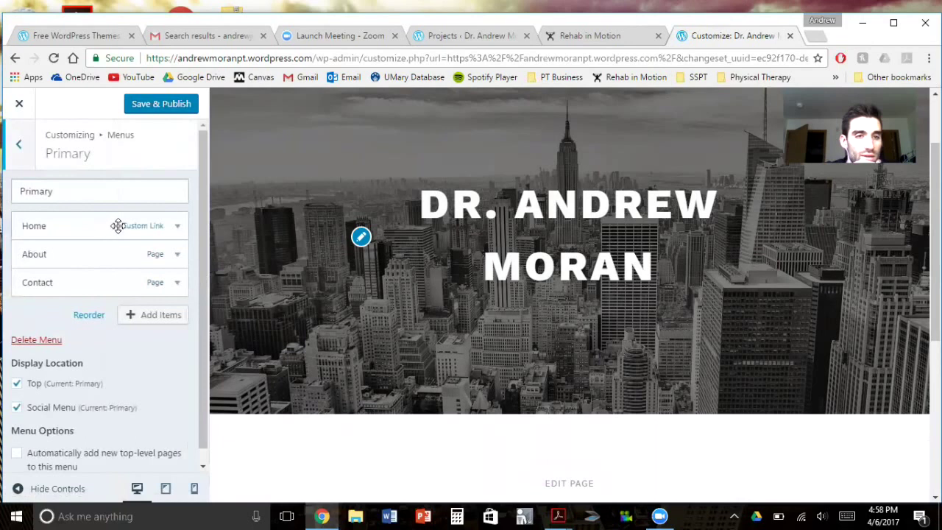
{"action": "left_click", "coordinate": [117, 226]}
{"action": "left_click", "coordinate": [62, 313]}
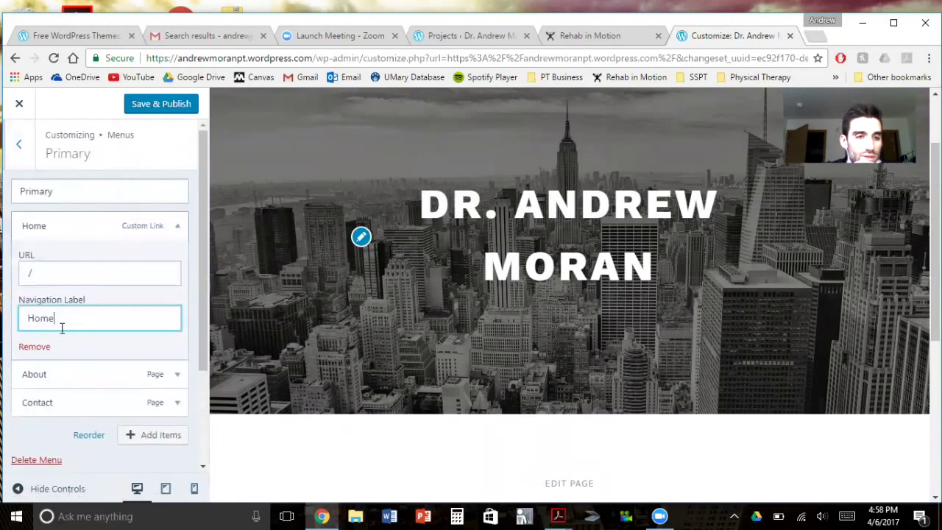
{"action": "scroll", "coordinate": [81, 336], "scroll_direction": "down", "scroll_amount": 2}
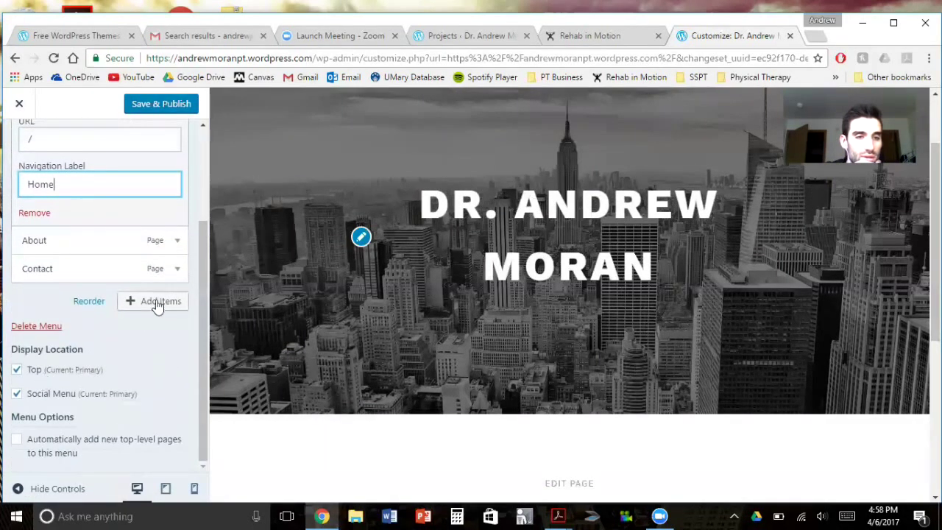
{"action": "left_click", "coordinate": [154, 301]}
{"action": "left_click", "coordinate": [299, 210]}
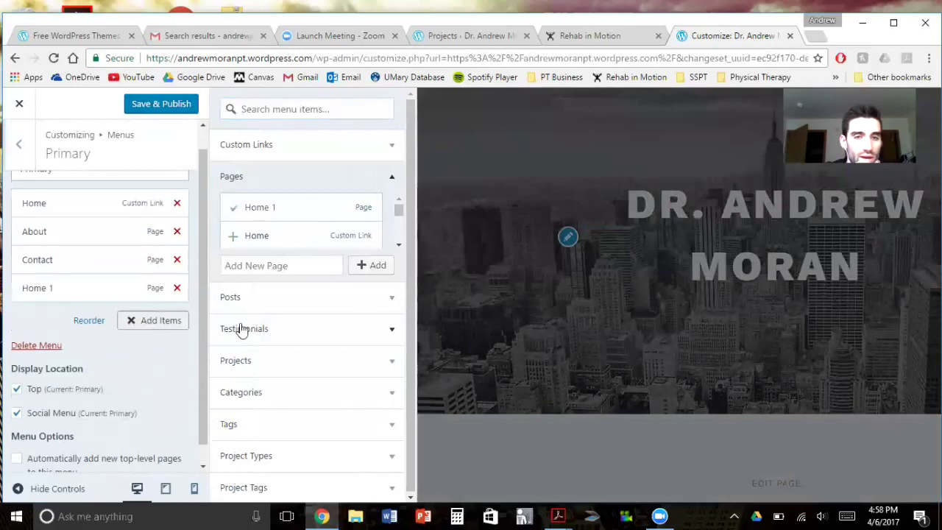
{"action": "left_click_drag", "start_coordinate": [91, 281], "coordinate": [92, 204]}
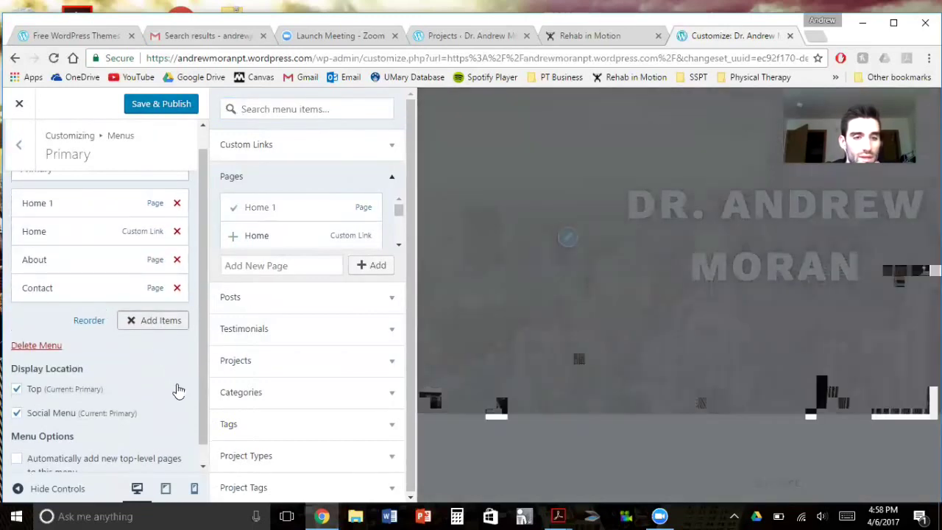
{"action": "scroll", "coordinate": [165, 369], "scroll_direction": "down", "scroll_amount": 1}
{"action": "scroll", "coordinate": [166, 369], "scroll_direction": "up", "scroll_amount": 2}
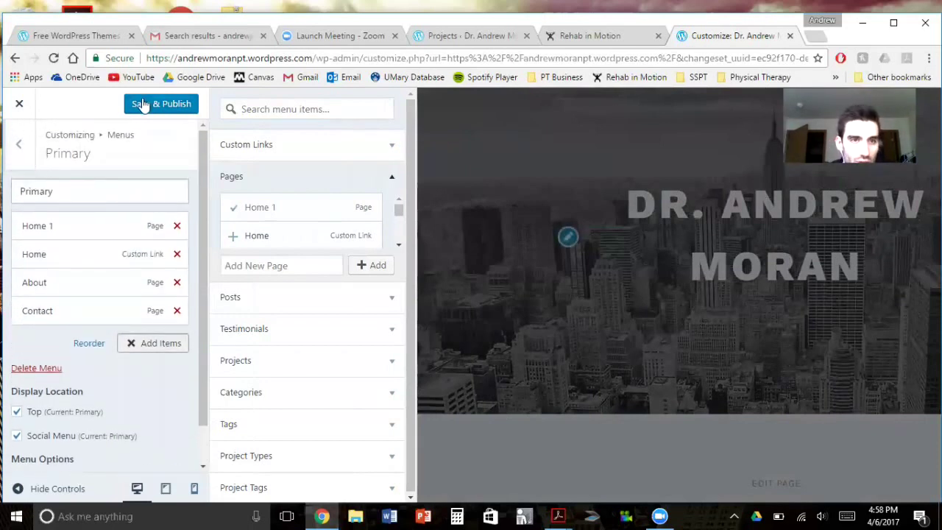
{"action": "left_click", "coordinate": [143, 106]}
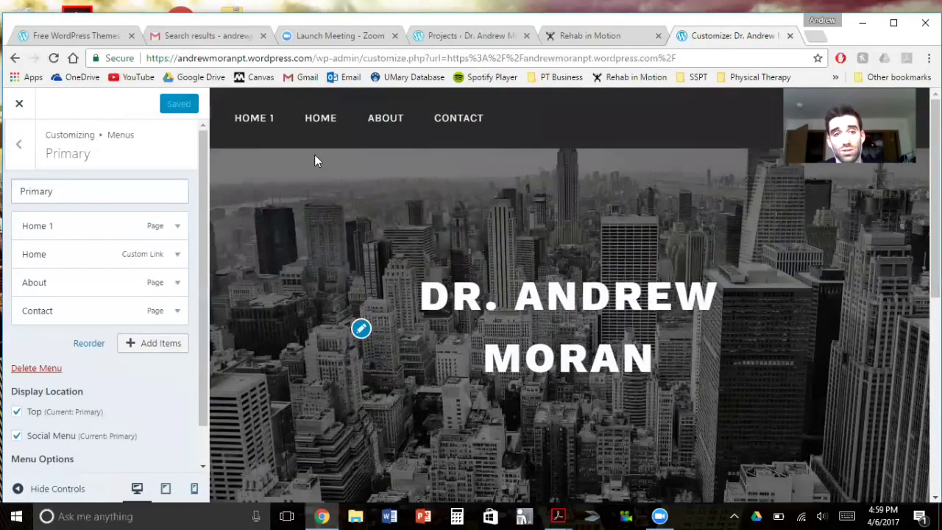
Compare with the Rehab in Motion site, then preview the Home 1 page from the menu
{"action": "left_click", "coordinate": [561, 41]}
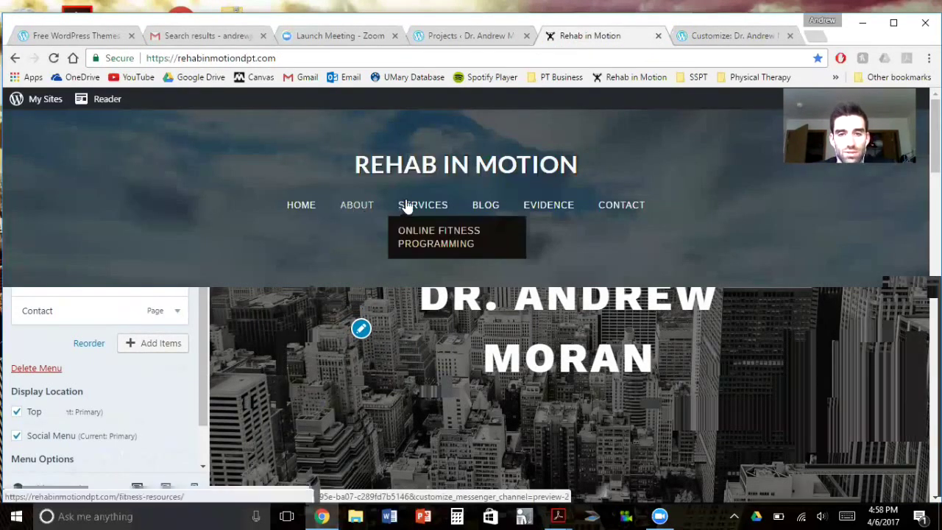
{"action": "left_click", "coordinate": [725, 39]}
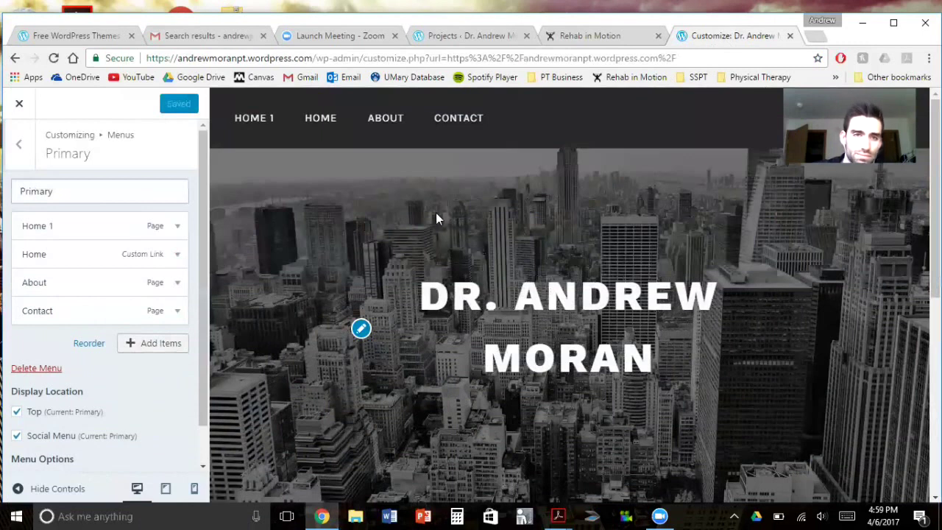
{"action": "left_click", "coordinate": [254, 117]}
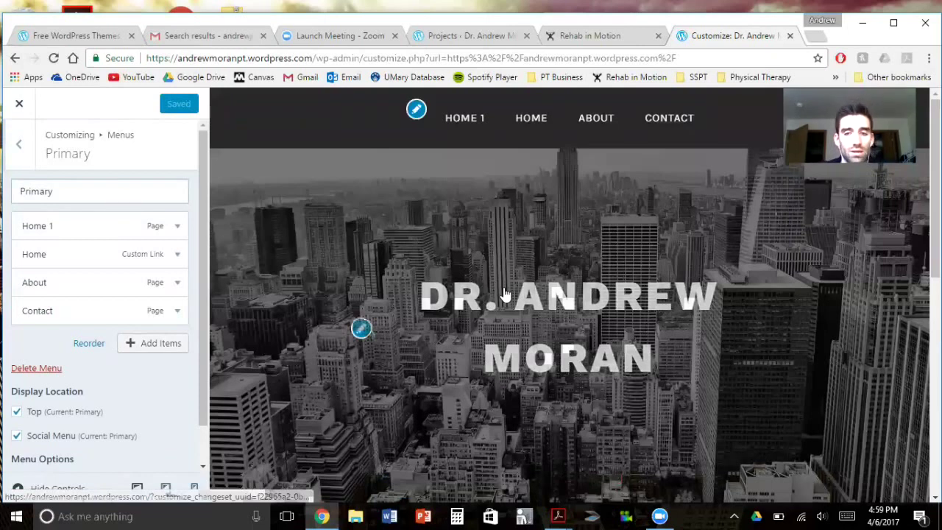
{"action": "scroll", "coordinate": [503, 293], "scroll_direction": "down", "scroll_amount": 4}
{"action": "scroll", "coordinate": [497, 288], "scroll_direction": "up", "scroll_amount": 4}
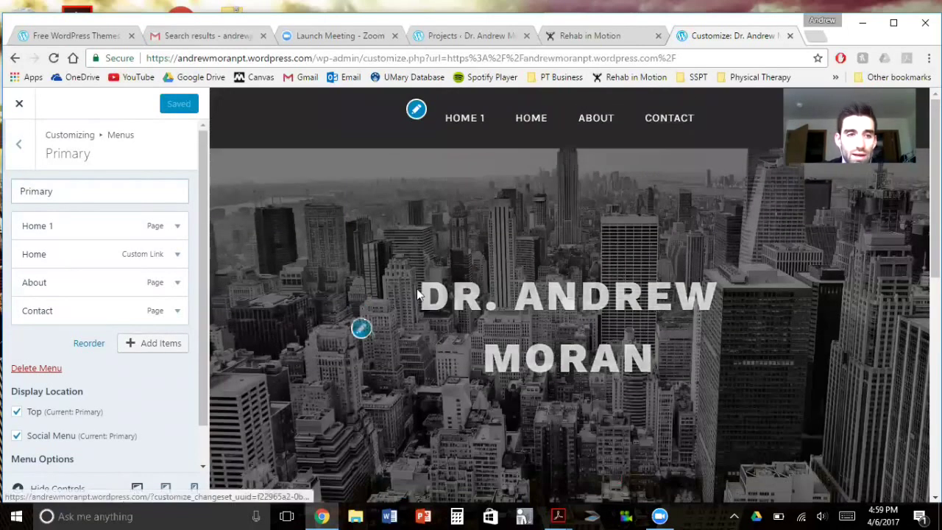
Back out of the menu panels and close the Customizer to view the live site
{"action": "left_click", "coordinate": [9, 142]}
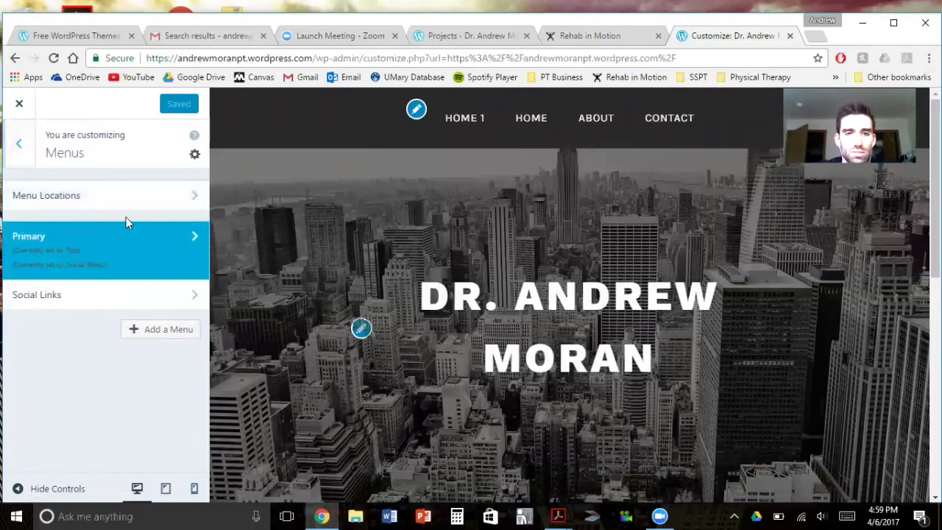
{"action": "left_click", "coordinate": [20, 146]}
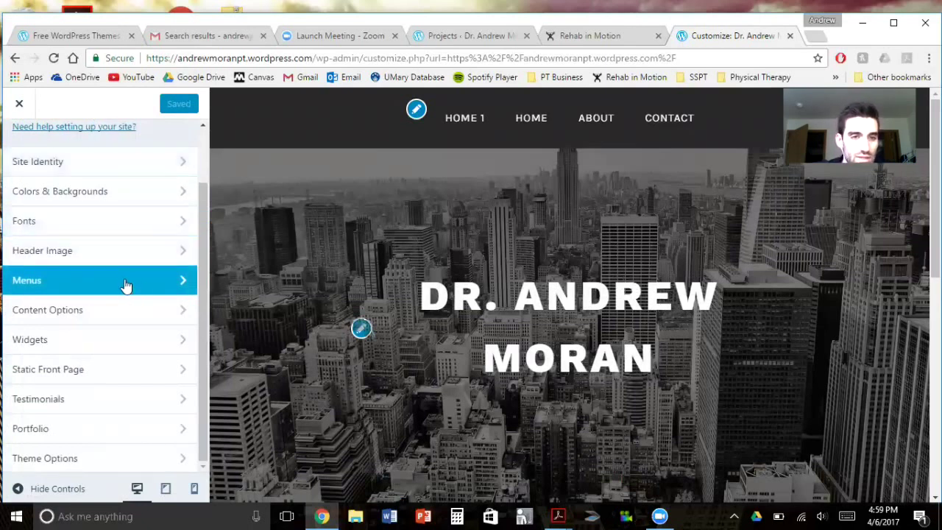
{"action": "scroll", "coordinate": [89, 235], "scroll_direction": "up", "scroll_amount": 2}
{"action": "left_click", "coordinate": [20, 104]}
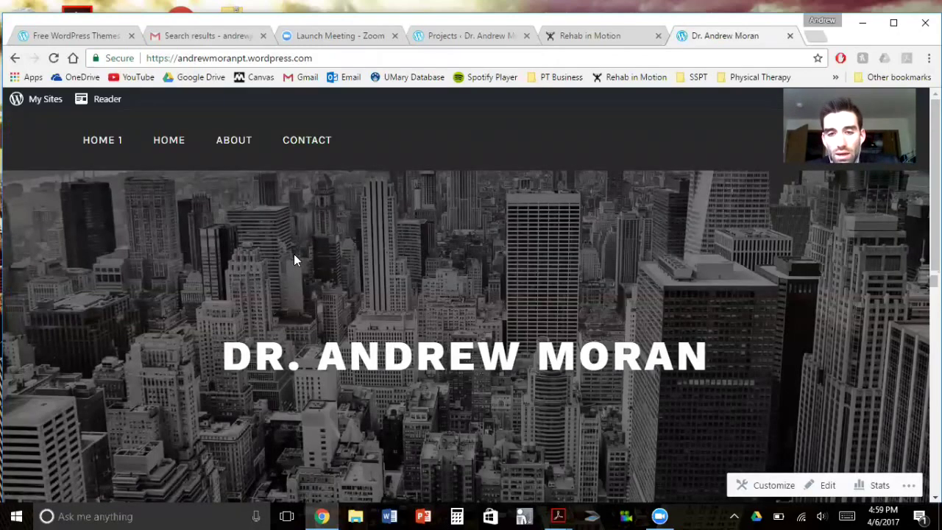
Scroll through the live home page to review the new menu and content
{"action": "scroll", "coordinate": [412, 341], "scroll_direction": "down", "scroll_amount": 3}
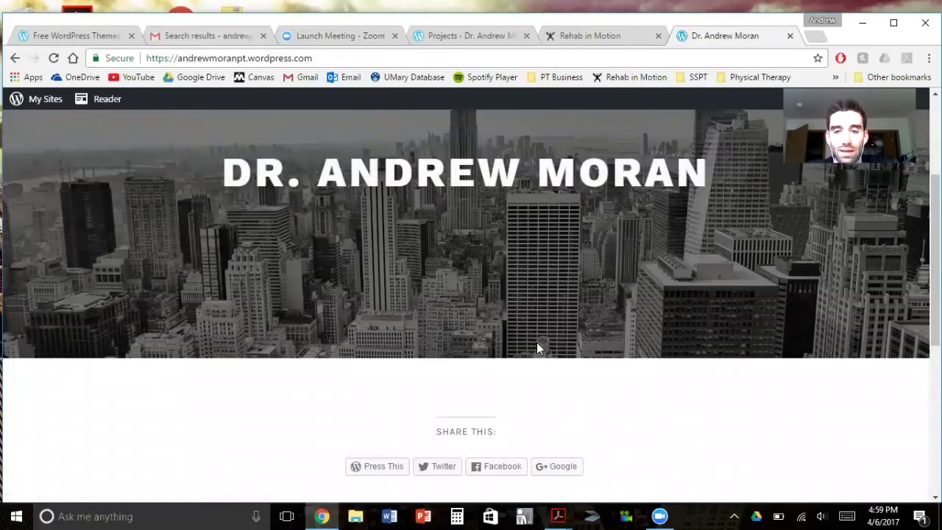
{"action": "scroll", "coordinate": [551, 357], "scroll_direction": "down", "scroll_amount": 1}
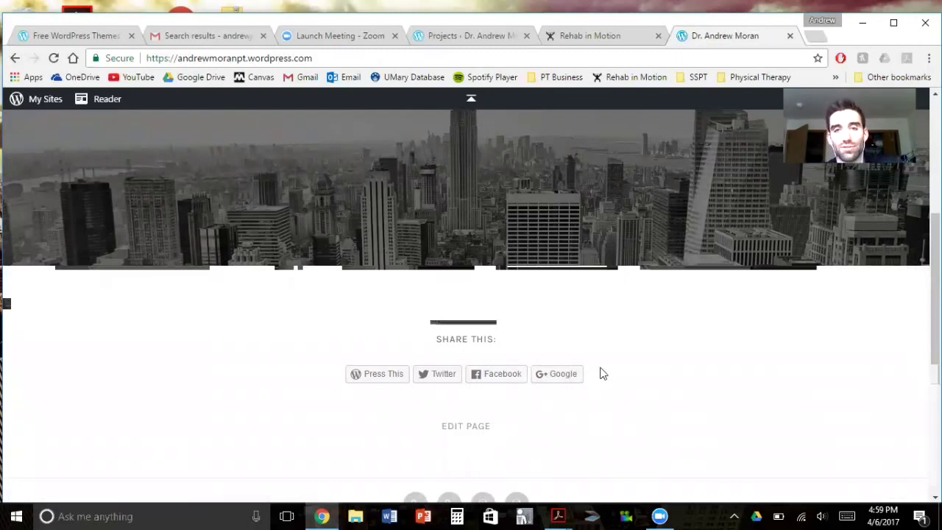
{"action": "scroll", "coordinate": [600, 374], "scroll_direction": "up", "scroll_amount": 3}
{"action": "scroll", "coordinate": [590, 382], "scroll_direction": "down", "scroll_amount": 1}
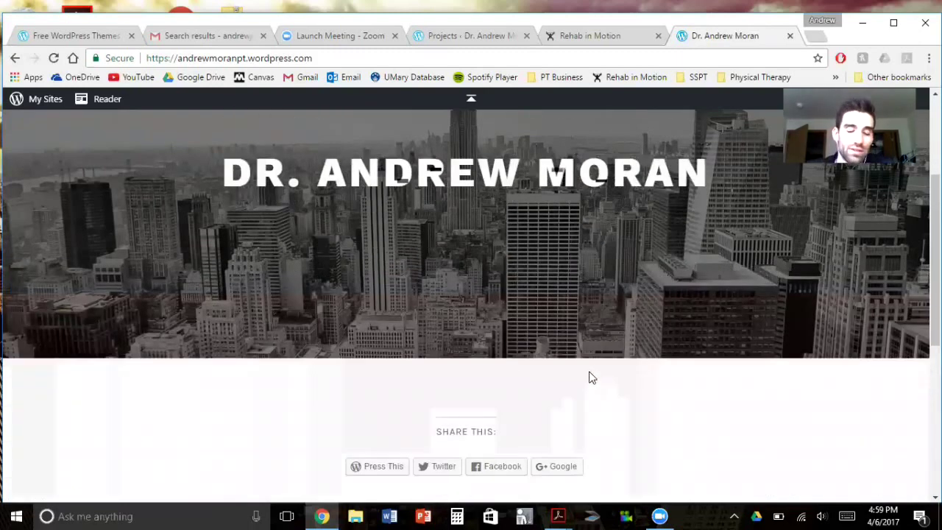
{"action": "scroll", "coordinate": [591, 377], "scroll_direction": "down", "scroll_amount": 4}
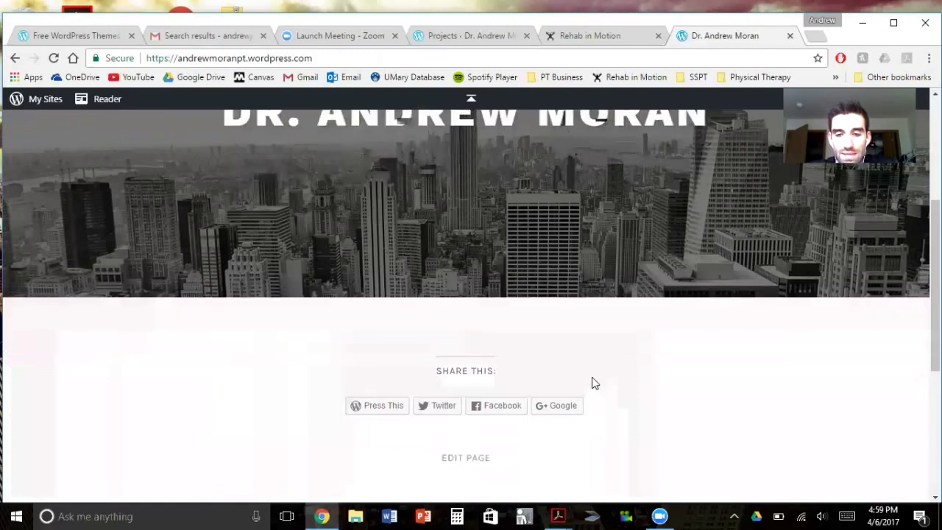
{"action": "scroll", "coordinate": [586, 385], "scroll_direction": "up", "scroll_amount": 5}
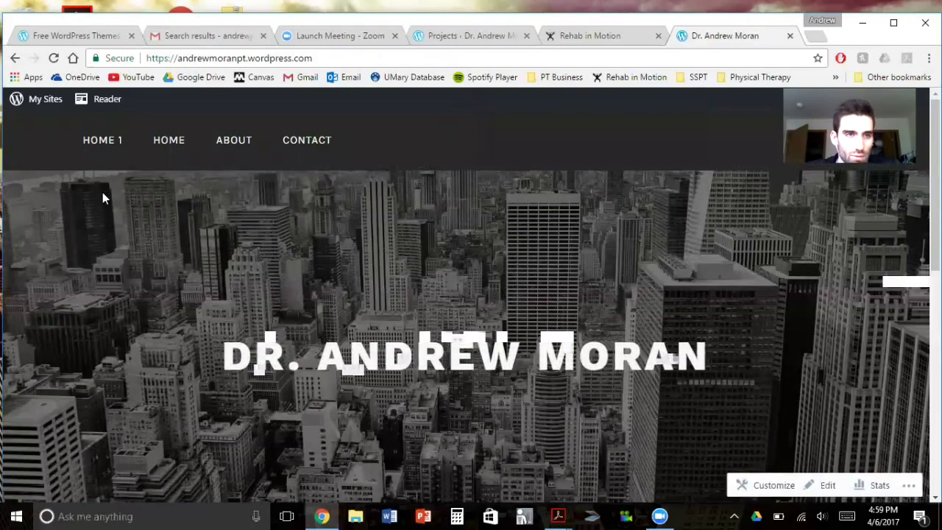
Start a new page from the Pages entry in the My Sites sidebar
{"action": "left_click", "coordinate": [40, 102]}
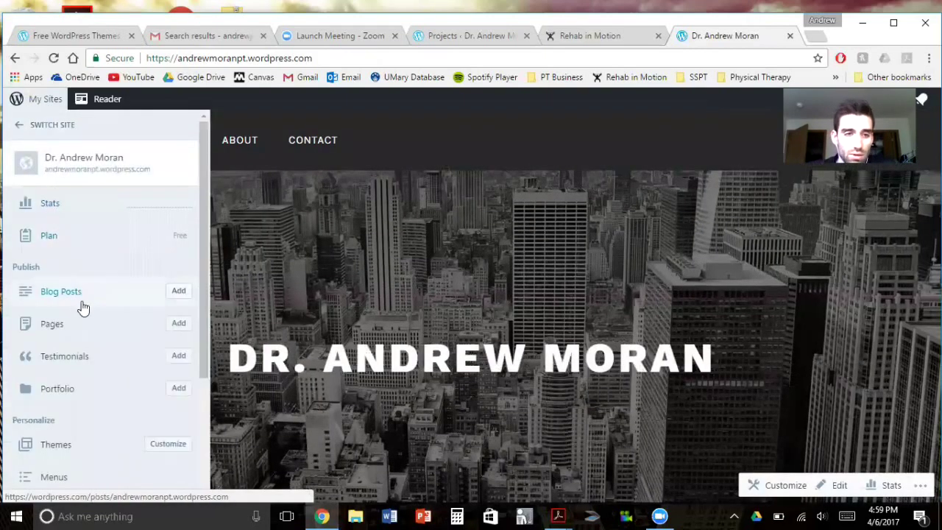
{"action": "scroll", "coordinate": [81, 328], "scroll_direction": "down", "scroll_amount": 2}
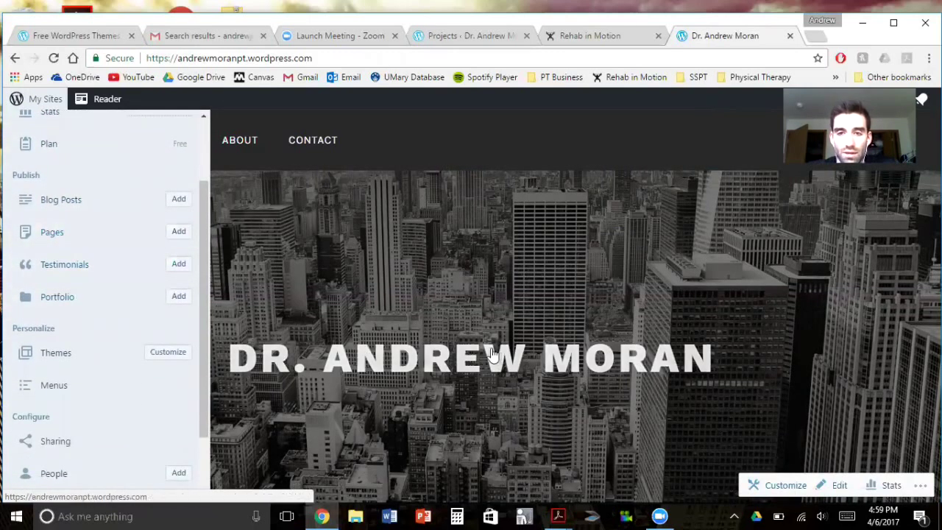
{"action": "scroll", "coordinate": [123, 311], "scroll_direction": "up", "scroll_amount": 2}
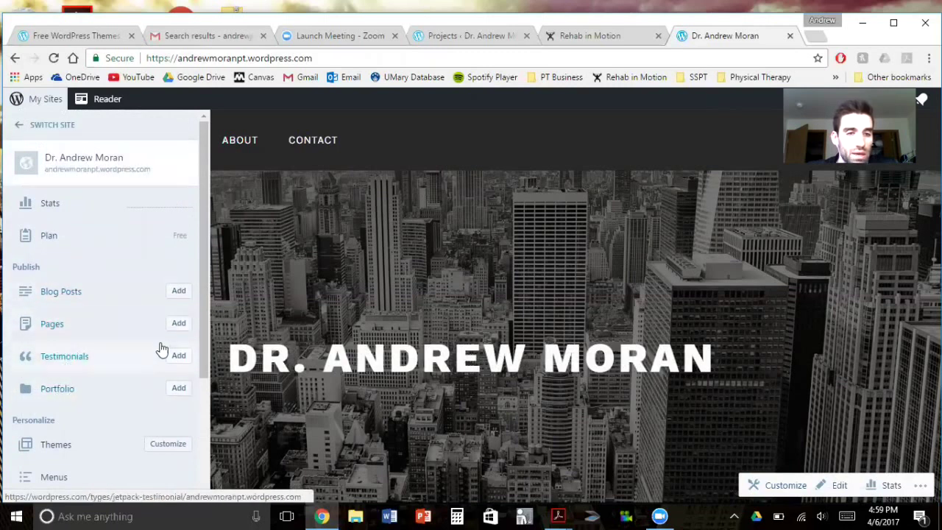
{"action": "left_click", "coordinate": [179, 323]}
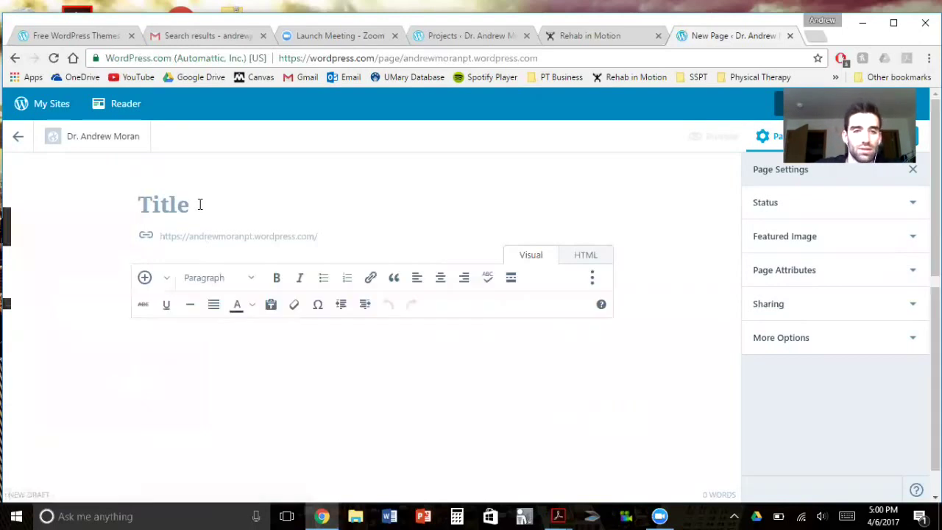
Title the page 'Blog 2', erase the trial body text, and return to the pages list
{"action": "type", "text": "Blog 2"}
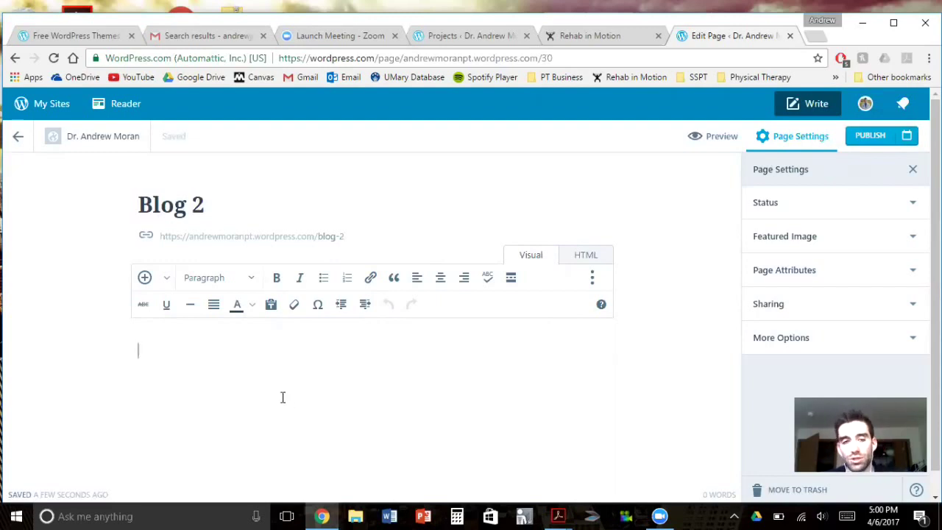
{"action": "type", "text": "this is my blog"}
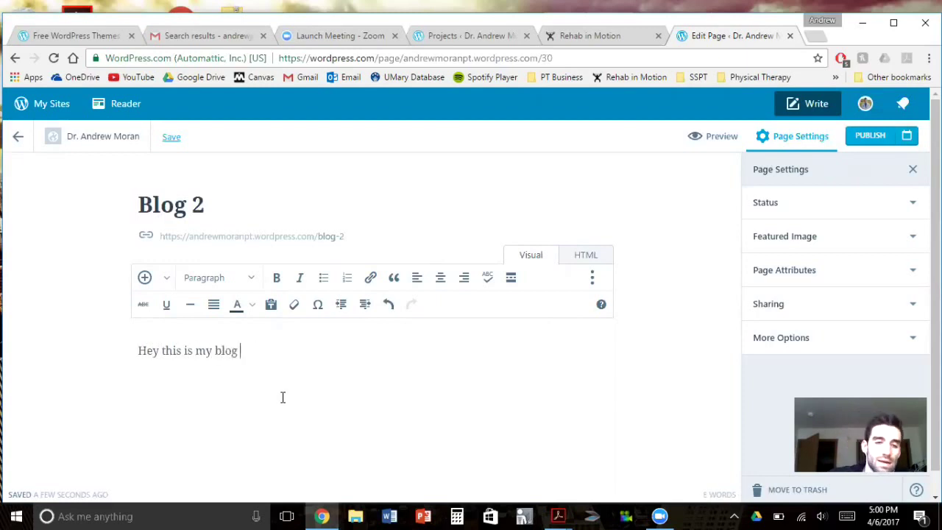
{"action": "key", "text": "BackSpace"}
{"action": "key", "text": "BackSpace"}
{"action": "key", "text": "BackSpace"}
{"action": "key", "text": "BackSpace"}
{"action": "key", "text": "BackSpace"}
{"action": "key", "text": "BackSpace"}
{"action": "key", "text": "BackSpace"}
{"action": "key", "text": "BackSpace"}
{"action": "key", "text": "BackSpace"}
{"action": "key", "text": "BackSpace"}
{"action": "key", "text": "BackSpace"}
{"action": "key", "text": "BackSpace"}
{"action": "key", "text": "BackSpace"}
{"action": "key", "text": "BackSpace"}
{"action": "key", "text": "BackSpace"}
{"action": "key", "text": "BackSpace"}
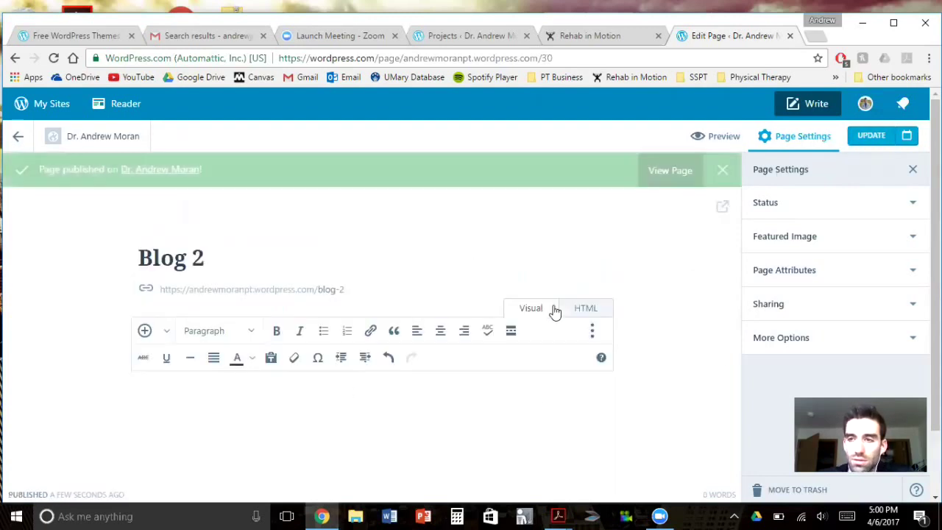
{"action": "left_click", "coordinate": [19, 135]}
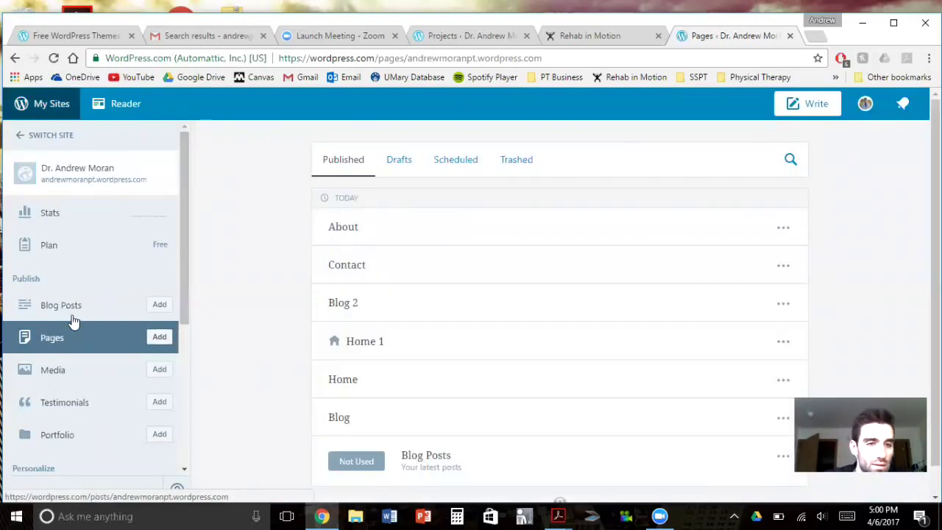
Open the live personal site in its own tab and launch the Customizer from it
{"action": "left_click", "coordinate": [71, 172]}
{"action": "left_click", "coordinate": [117, 121]}
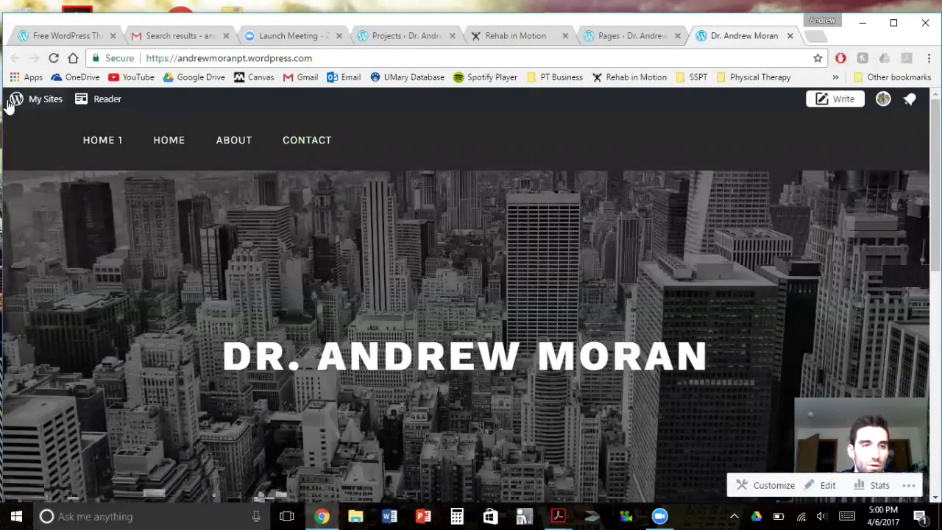
{"action": "left_click", "coordinate": [35, 99]}
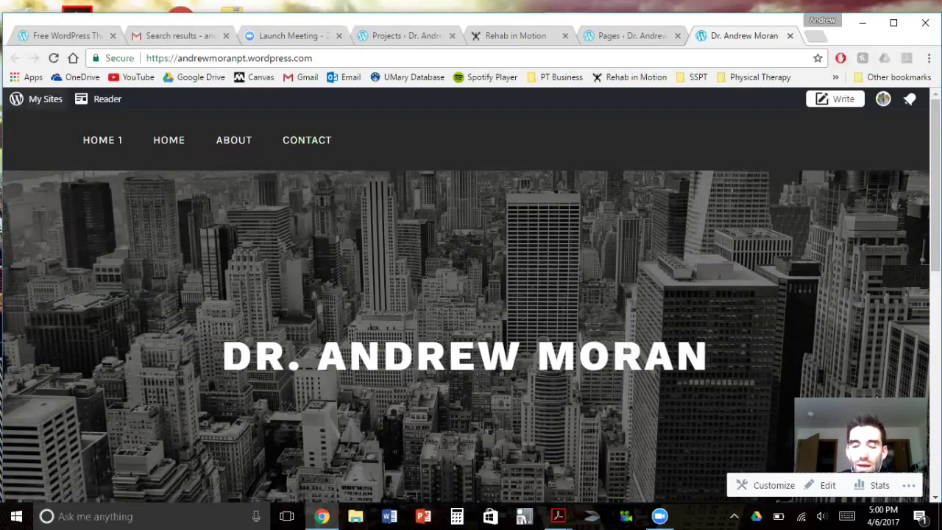
{"action": "left_click", "coordinate": [769, 485]}
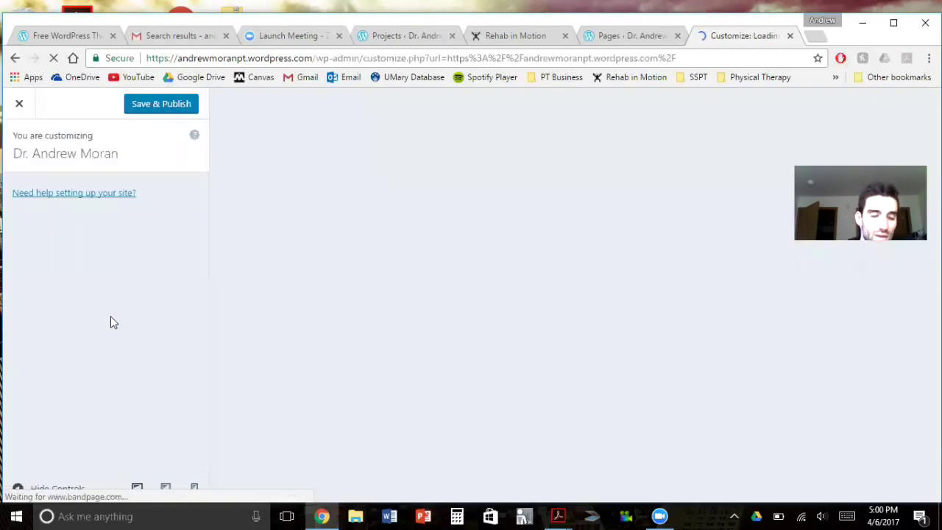
Set Theme Options > Panel 1 content to Blog 2, publish, and check it on the live site
{"action": "scroll", "coordinate": [103, 329], "scroll_direction": "down", "scroll_amount": 1}
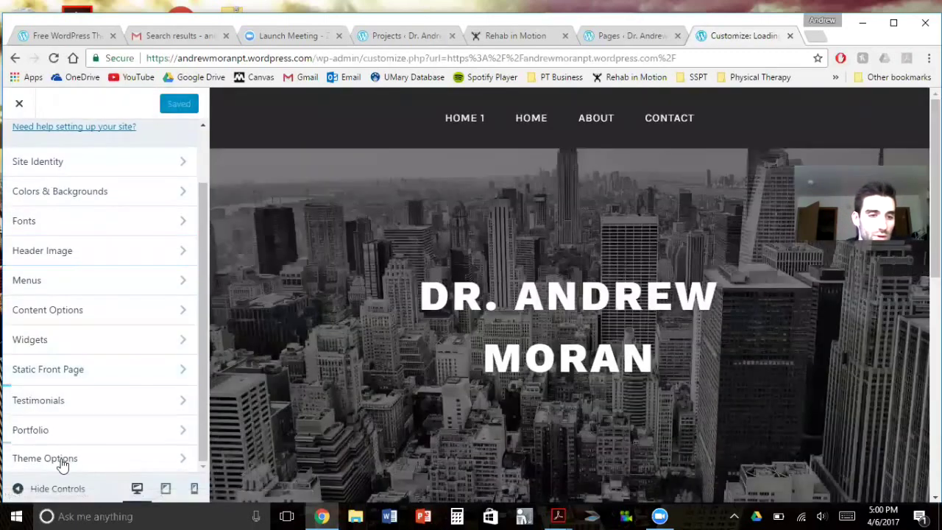
{"action": "left_click", "coordinate": [71, 457]}
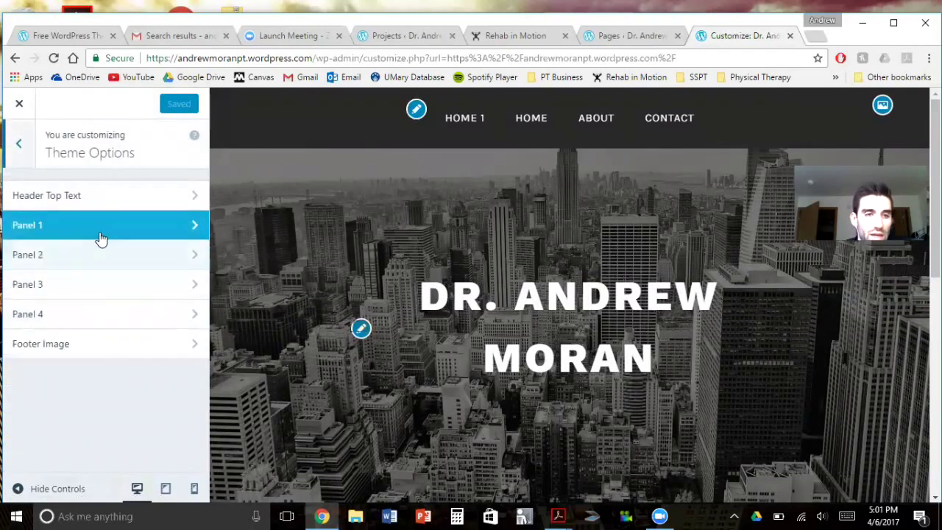
{"action": "left_click", "coordinate": [98, 233]}
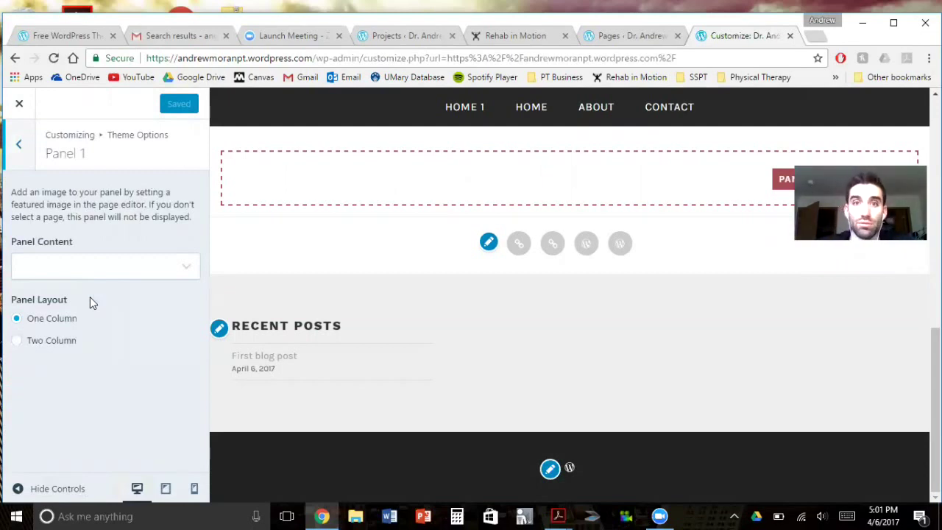
{"action": "left_click", "coordinate": [89, 271]}
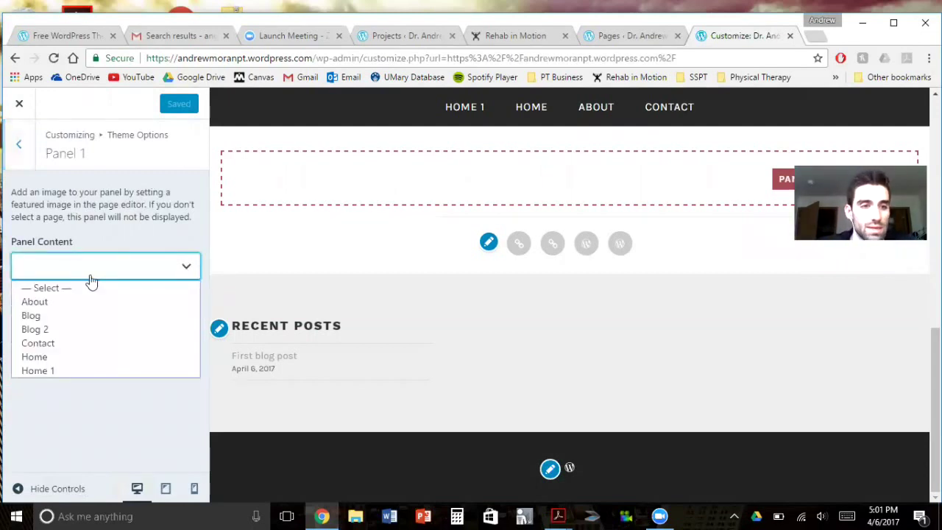
{"action": "left_click", "coordinate": [66, 331]}
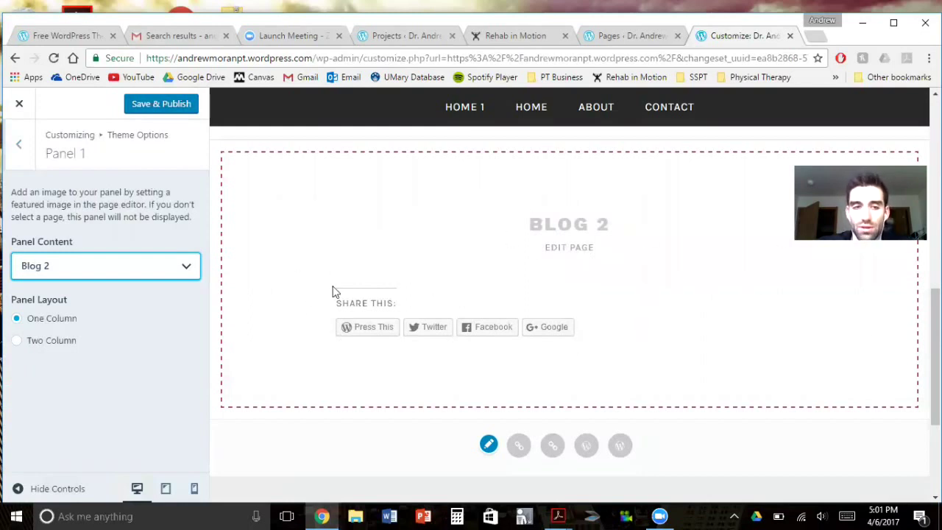
{"action": "left_click", "coordinate": [151, 111]}
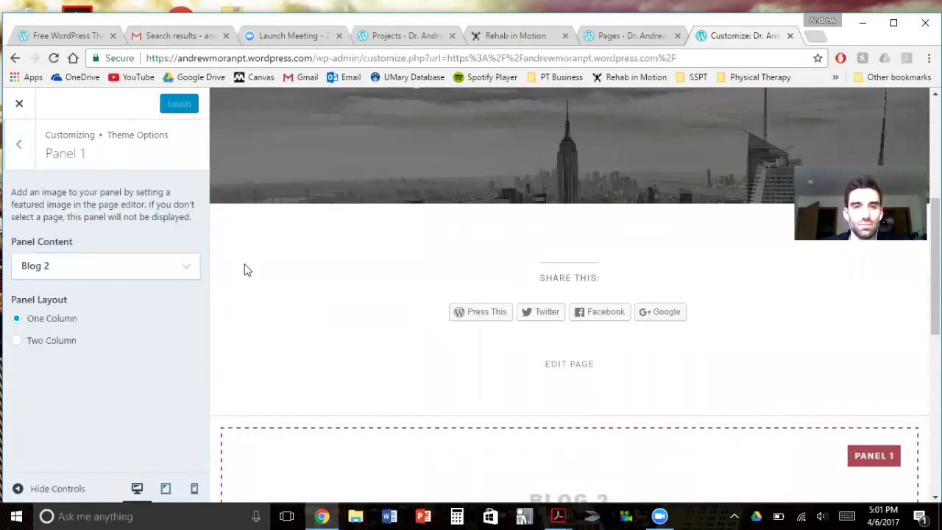
{"action": "left_click", "coordinate": [19, 104]}
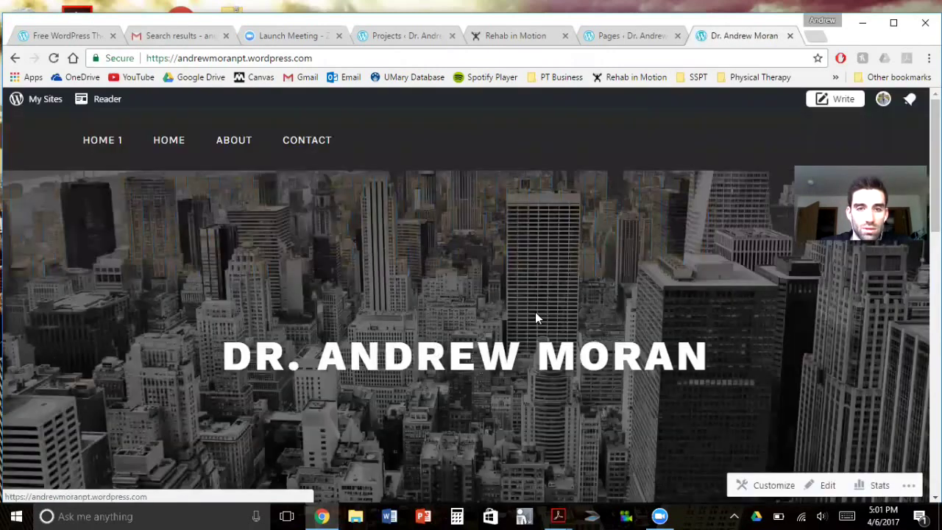
{"action": "scroll", "coordinate": [548, 307], "scroll_direction": "down", "scroll_amount": 10}
{"action": "scroll", "coordinate": [546, 309], "scroll_direction": "up", "scroll_amount": 2}
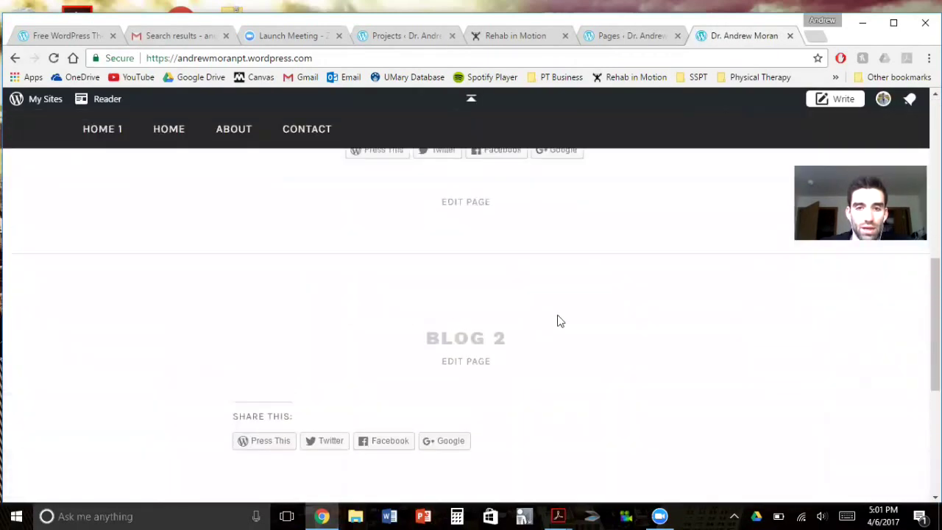
Scroll through the Rehab in Motion home page's Blog section and footer
{"action": "left_click", "coordinate": [544, 43]}
{"action": "scroll", "coordinate": [604, 293], "scroll_direction": "down", "scroll_amount": 1}
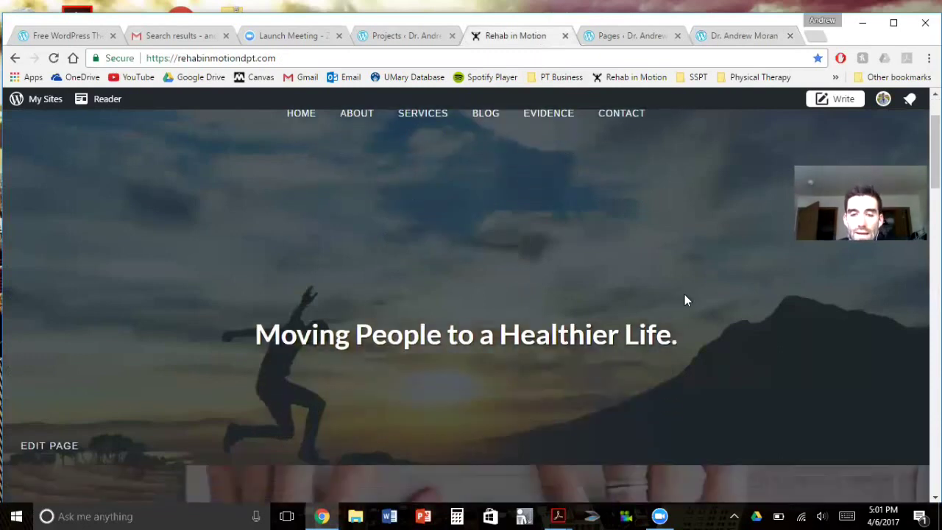
{"action": "scroll", "coordinate": [694, 299], "scroll_direction": "down", "scroll_amount": 2}
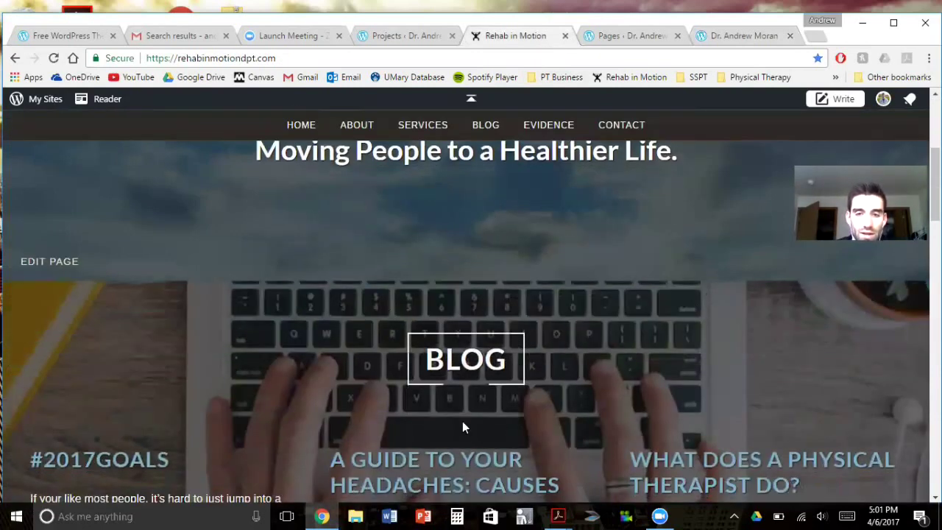
{"action": "scroll", "coordinate": [577, 300], "scroll_direction": "down", "scroll_amount": 1}
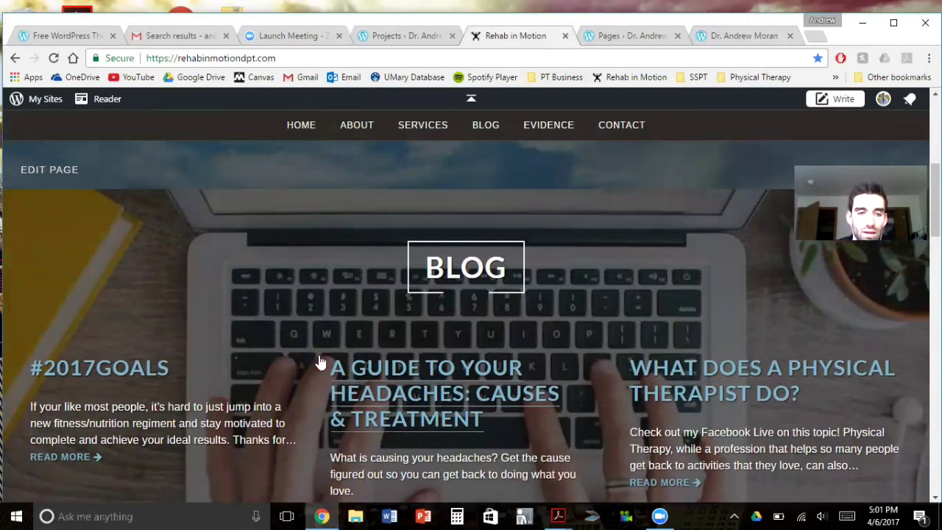
{"action": "scroll", "coordinate": [623, 381], "scroll_direction": "up", "scroll_amount": 5}
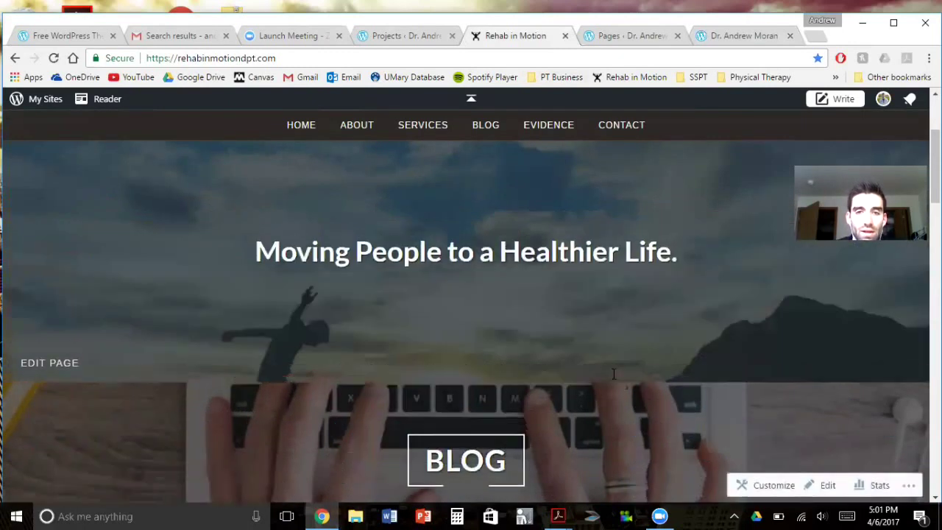
{"action": "scroll", "coordinate": [562, 372], "scroll_direction": "down", "scroll_amount": 5}
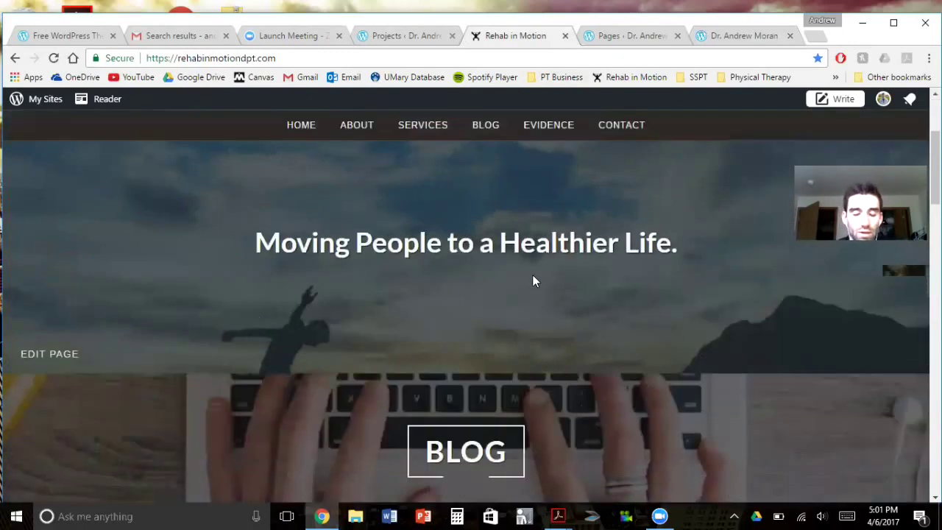
{"action": "scroll", "coordinate": [527, 331], "scroll_direction": "down", "scroll_amount": 1}
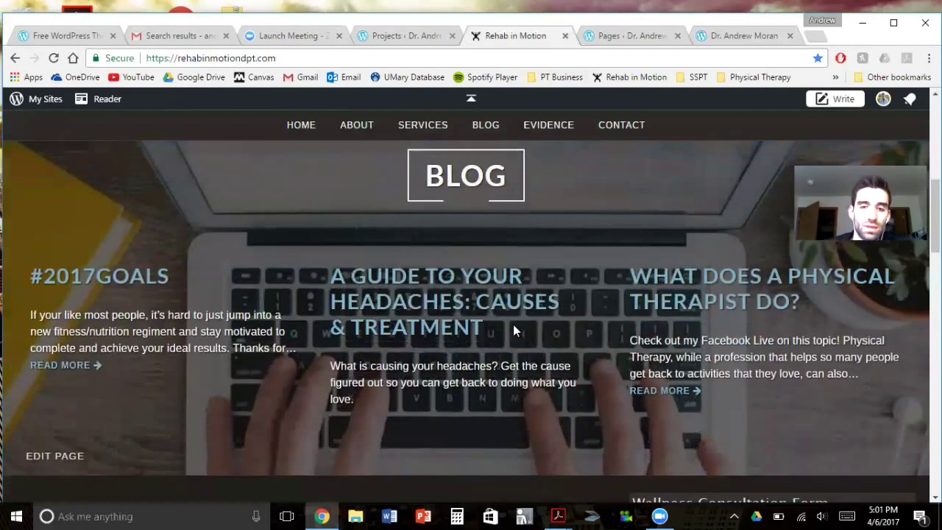
{"action": "scroll", "coordinate": [513, 327], "scroll_direction": "down", "scroll_amount": 1}
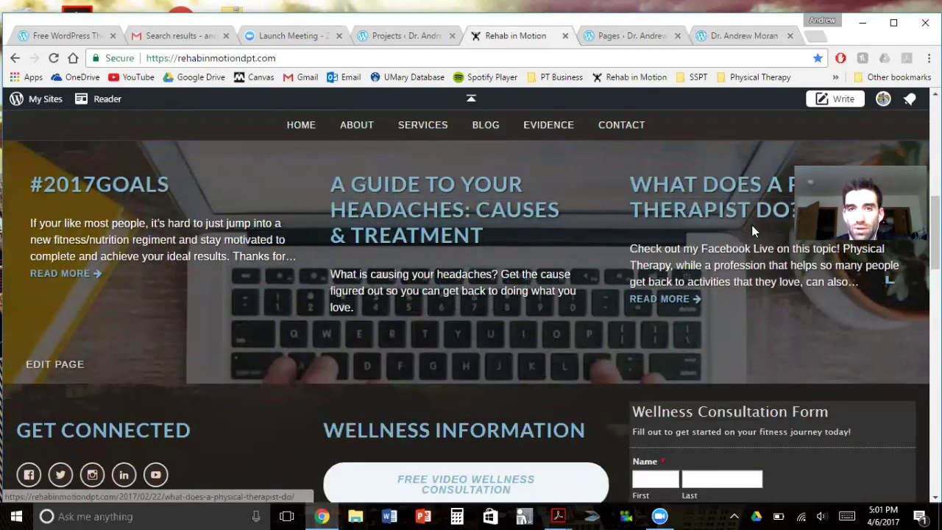
{"action": "scroll", "coordinate": [587, 263], "scroll_direction": "down", "scroll_amount": 1}
{"action": "scroll", "coordinate": [585, 270], "scroll_direction": "up", "scroll_amount": 8}
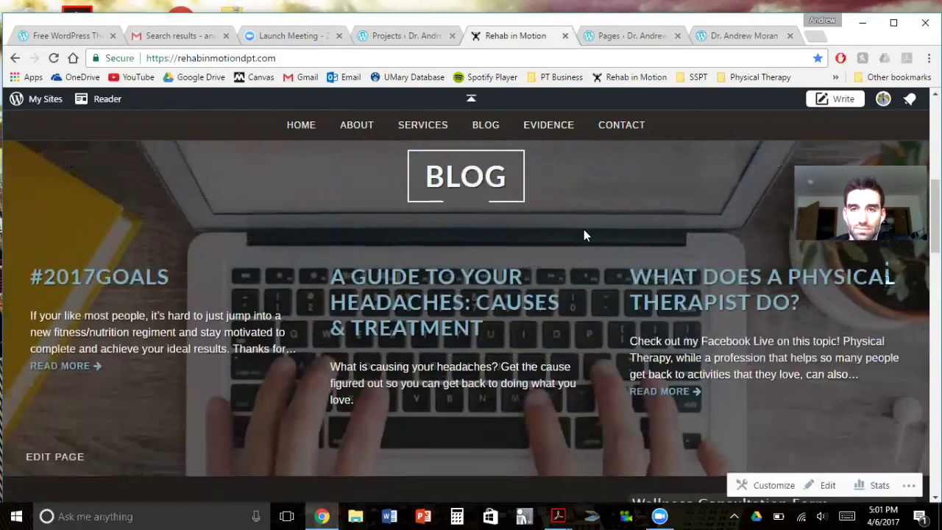
{"action": "scroll", "coordinate": [600, 231], "scroll_direction": "up", "scroll_amount": 1}
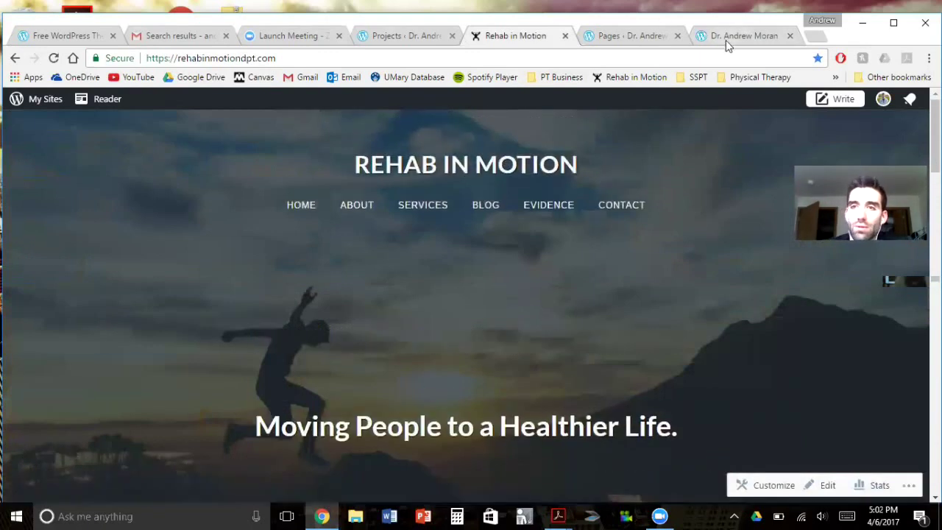
{"action": "left_click", "coordinate": [725, 39]}
{"action": "scroll", "coordinate": [118, 161], "scroll_direction": "up", "scroll_amount": 4}
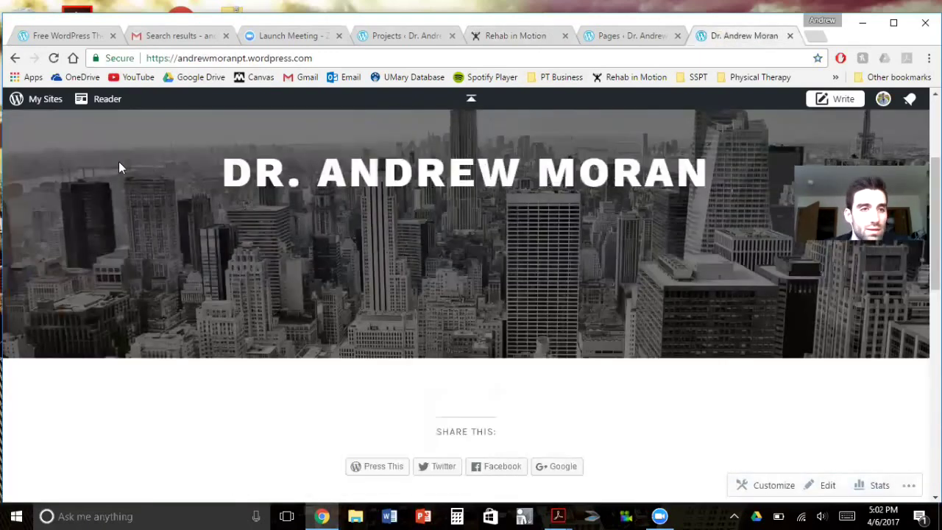
{"action": "left_click", "coordinate": [33, 99]}
{"action": "scroll", "coordinate": [99, 293], "scroll_direction": "down", "scroll_amount": 1}
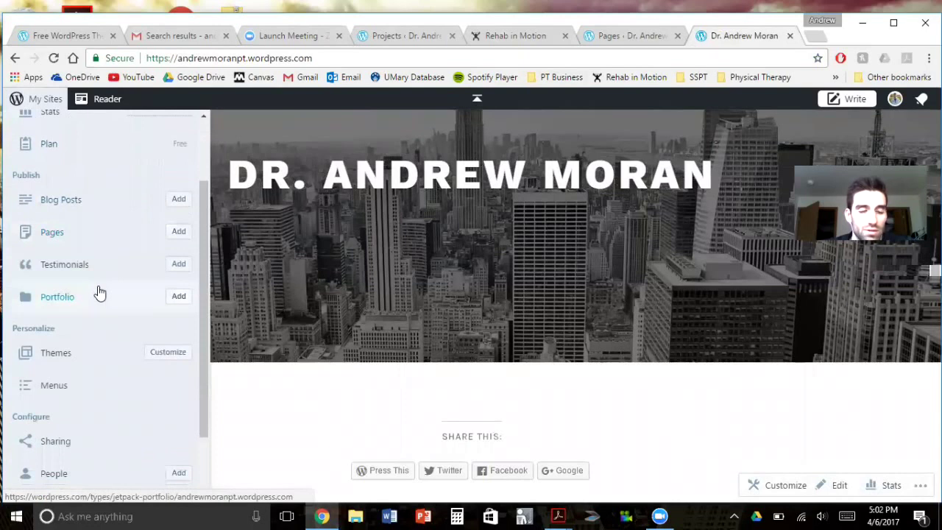
{"action": "scroll", "coordinate": [100, 294], "scroll_direction": "down", "scroll_amount": 1}
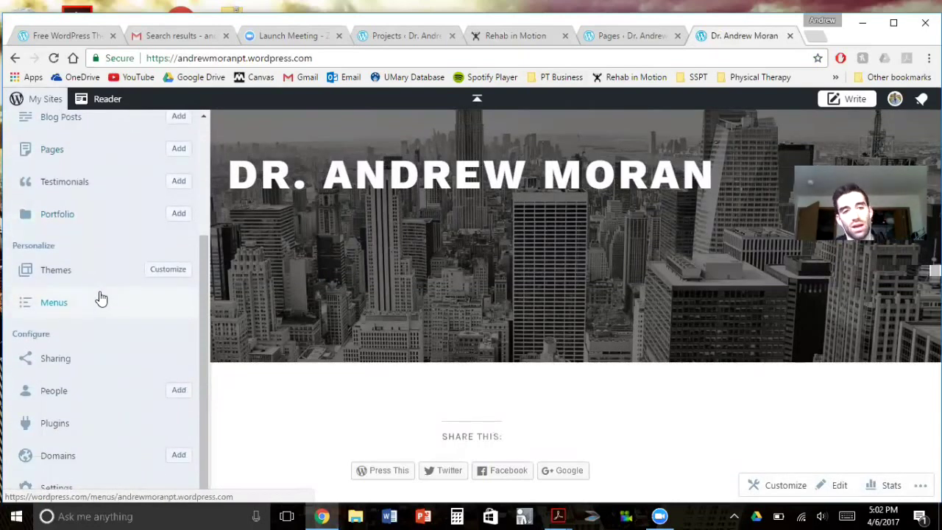
{"action": "left_click", "coordinate": [373, 392]}
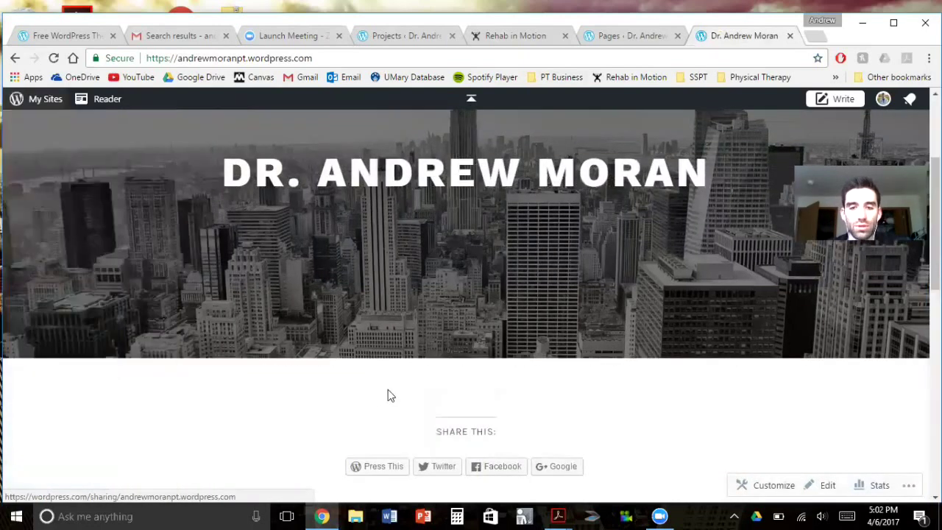
{"action": "scroll", "coordinate": [388, 393], "scroll_direction": "down", "scroll_amount": 5}
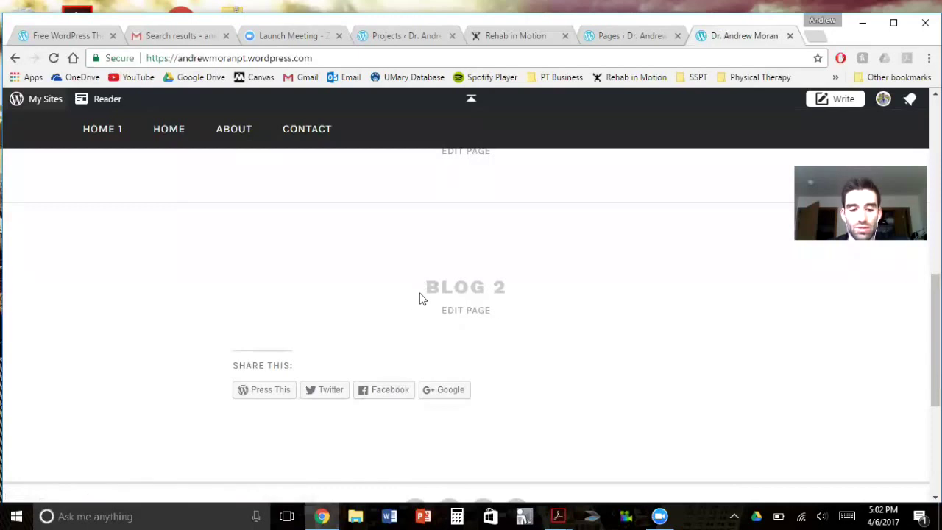
{"action": "scroll", "coordinate": [417, 294], "scroll_direction": "up", "scroll_amount": 5}
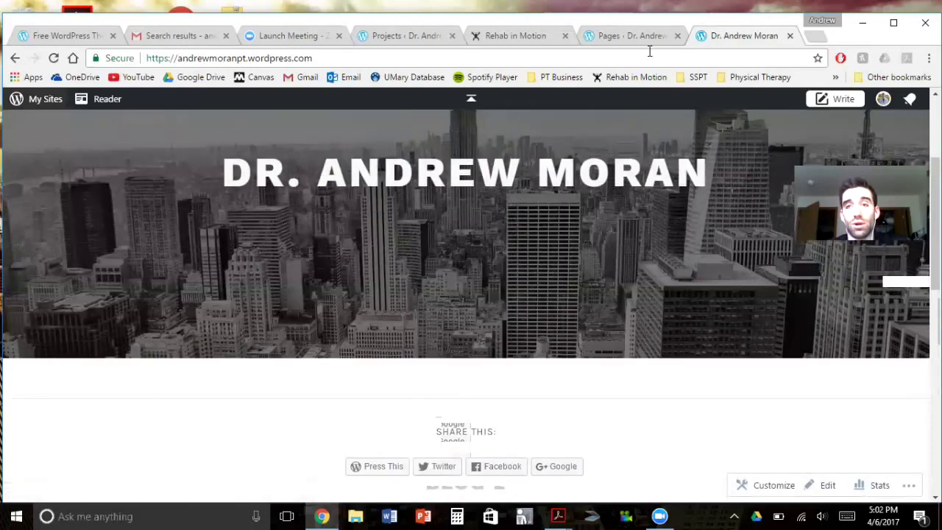
{"action": "left_click", "coordinate": [647, 35]}
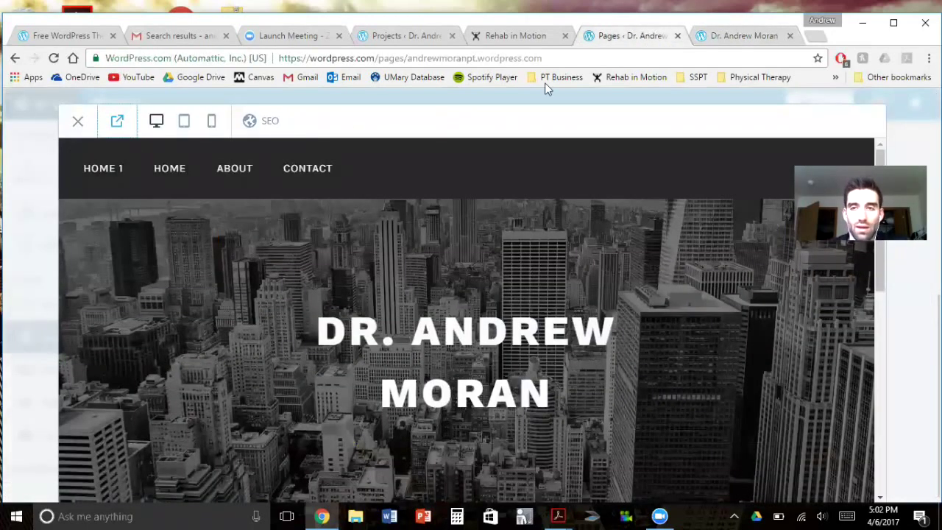
Scroll the Rehab in Motion homepage from the banner down to the footer widgets and back up
{"action": "left_click", "coordinate": [742, 36]}
{"action": "left_click", "coordinate": [519, 35]}
{"action": "scroll", "coordinate": [527, 288], "scroll_direction": "down", "scroll_amount": 4}
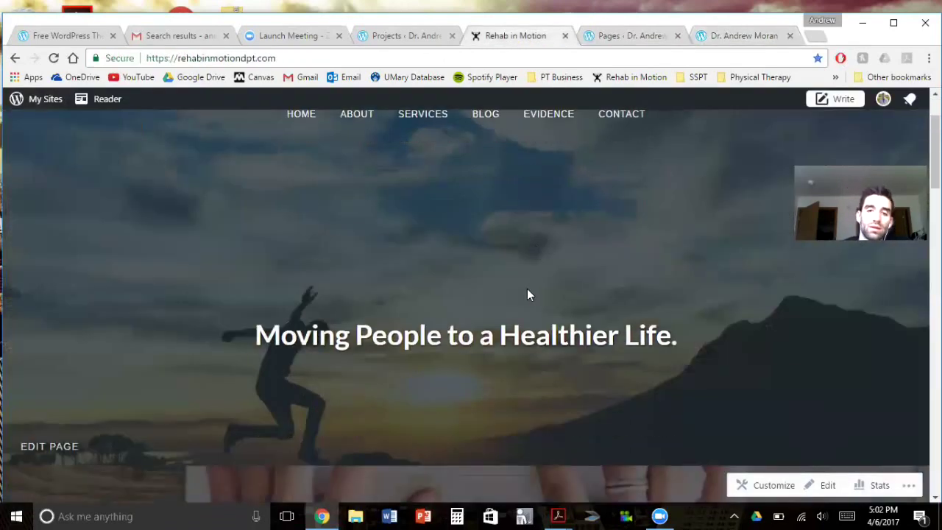
{"action": "scroll", "coordinate": [484, 337], "scroll_direction": "down", "scroll_amount": 4}
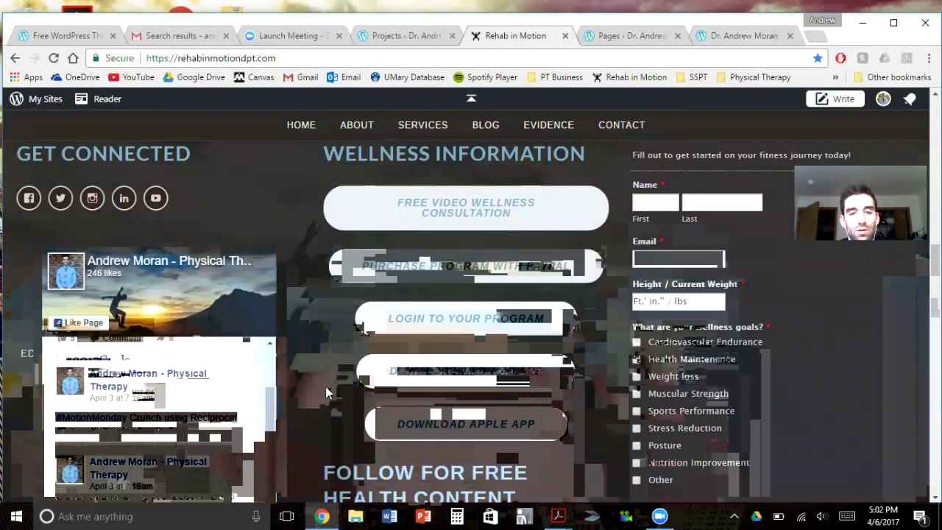
{"action": "scroll", "coordinate": [290, 335], "scroll_direction": "down", "scroll_amount": 1}
{"action": "left_click_drag", "start_coordinate": [270, 327], "coordinate": [270, 279]}
{"action": "scroll", "coordinate": [356, 359], "scroll_direction": "down", "scroll_amount": 5}
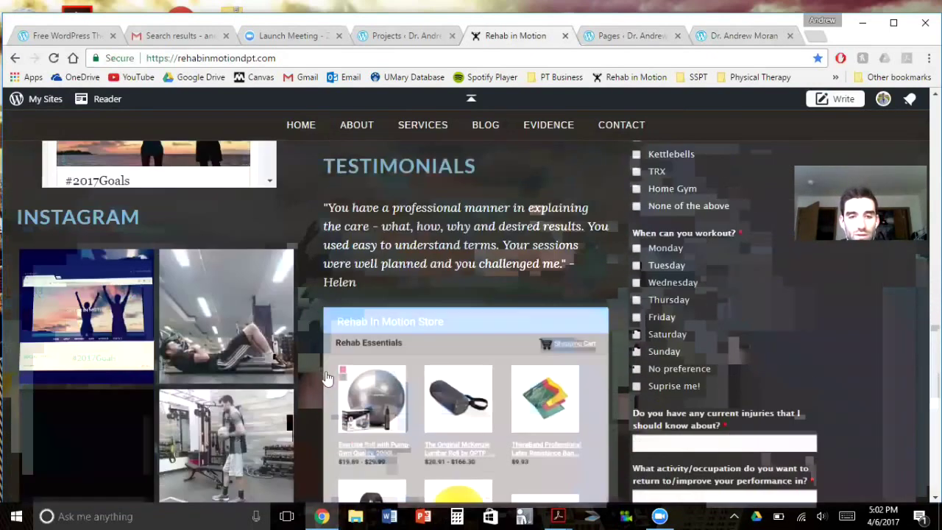
{"action": "scroll", "coordinate": [162, 384], "scroll_direction": "down", "scroll_amount": 3}
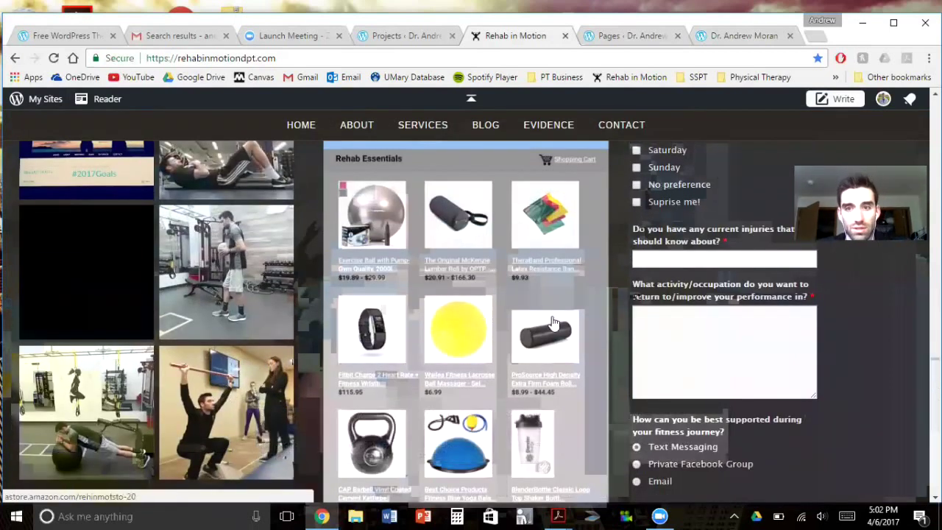
{"action": "scroll", "coordinate": [609, 411], "scroll_direction": "down", "scroll_amount": 1}
{"action": "scroll", "coordinate": [610, 411], "scroll_direction": "down", "scroll_amount": 4}
{"action": "scroll", "coordinate": [295, 382], "scroll_direction": "up", "scroll_amount": 6}
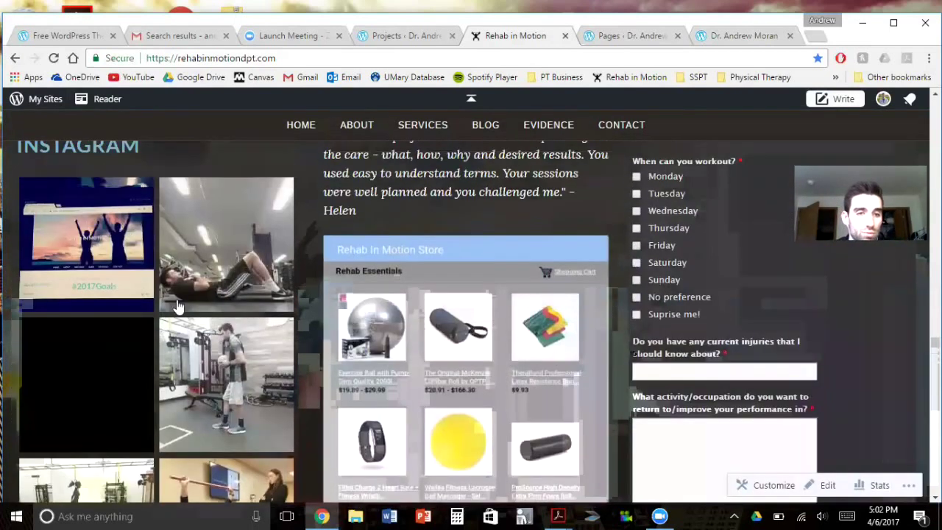
{"action": "scroll", "coordinate": [294, 349], "scroll_direction": "up", "scroll_amount": 8}
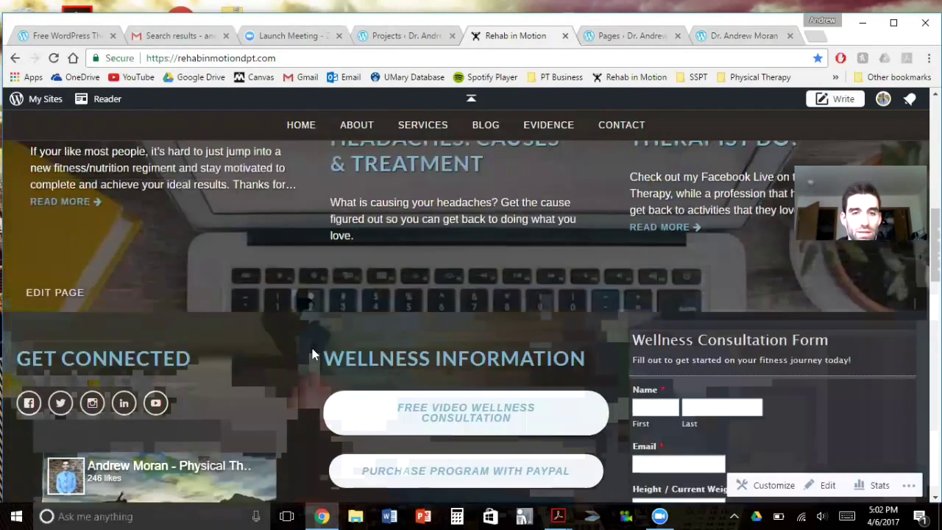
{"action": "scroll", "coordinate": [311, 348], "scroll_direction": "up", "scroll_amount": 4}
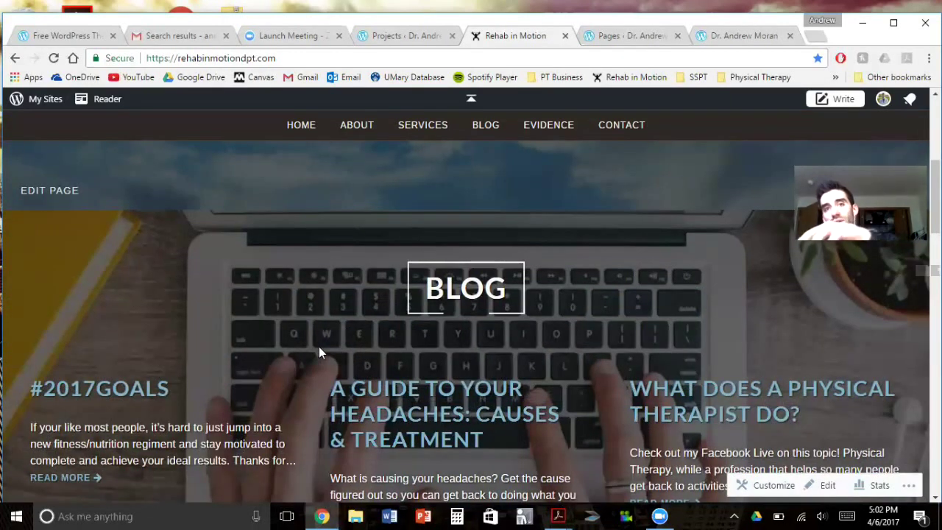
{"action": "scroll", "coordinate": [316, 346], "scroll_direction": "up", "scroll_amount": 5}
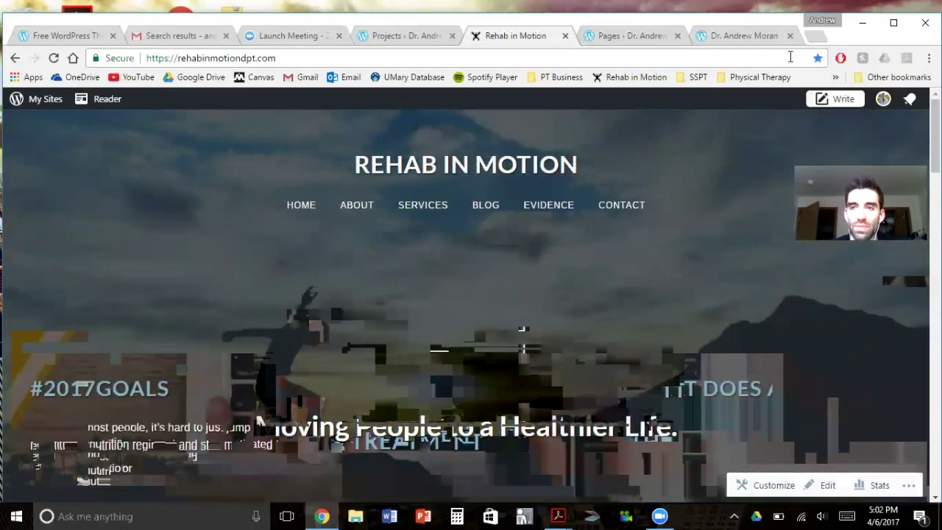
{"action": "left_click", "coordinate": [750, 36]}
{"action": "scroll", "coordinate": [330, 309], "scroll_direction": "down", "scroll_amount": 2}
{"action": "scroll", "coordinate": [229, 339], "scroll_direction": "up", "scroll_amount": 2}
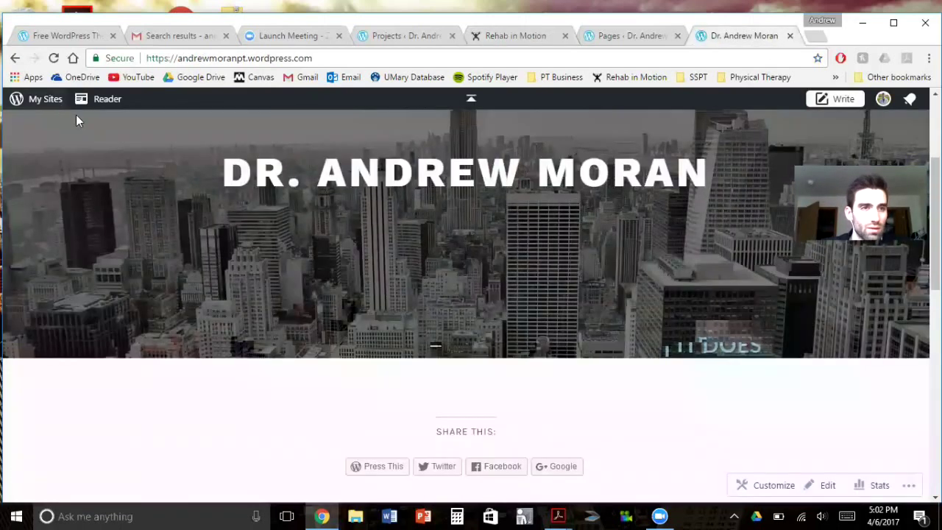
{"action": "left_click", "coordinate": [46, 98]}
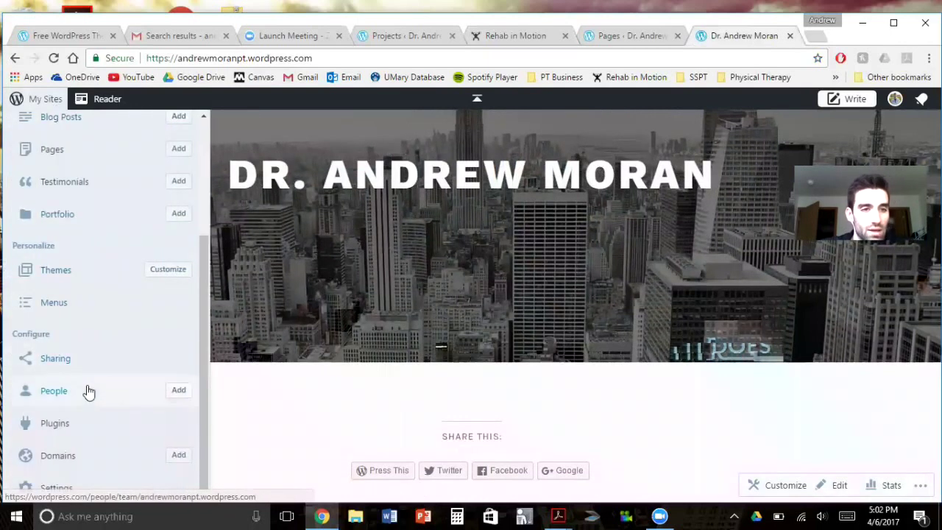
{"action": "scroll", "coordinate": [103, 411], "scroll_direction": "up", "scroll_amount": 3}
{"action": "scroll", "coordinate": [105, 407], "scroll_direction": "down", "scroll_amount": 3}
{"action": "scroll", "coordinate": [110, 370], "scroll_direction": "up", "scroll_amount": 1}
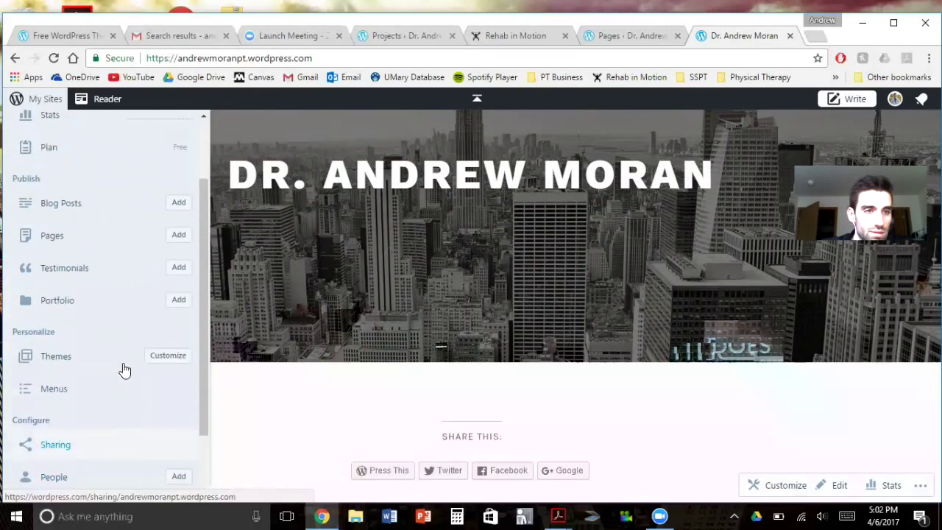
{"action": "scroll", "coordinate": [124, 370], "scroll_direction": "up", "scroll_amount": 2}
{"action": "left_click", "coordinate": [512, 421]}
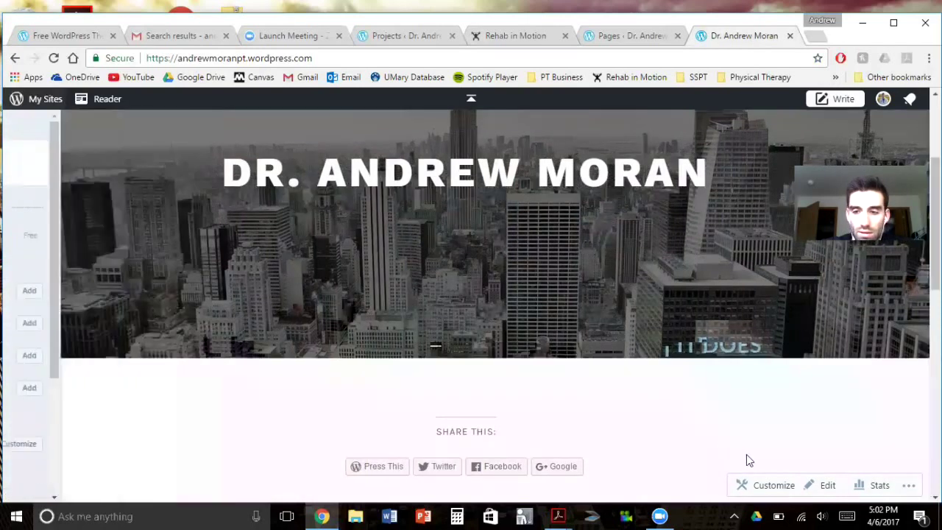
Open the customizer's Widgets > Sidebar area, then switch back to the Rehab in Motion site
{"action": "left_click", "coordinate": [773, 490]}
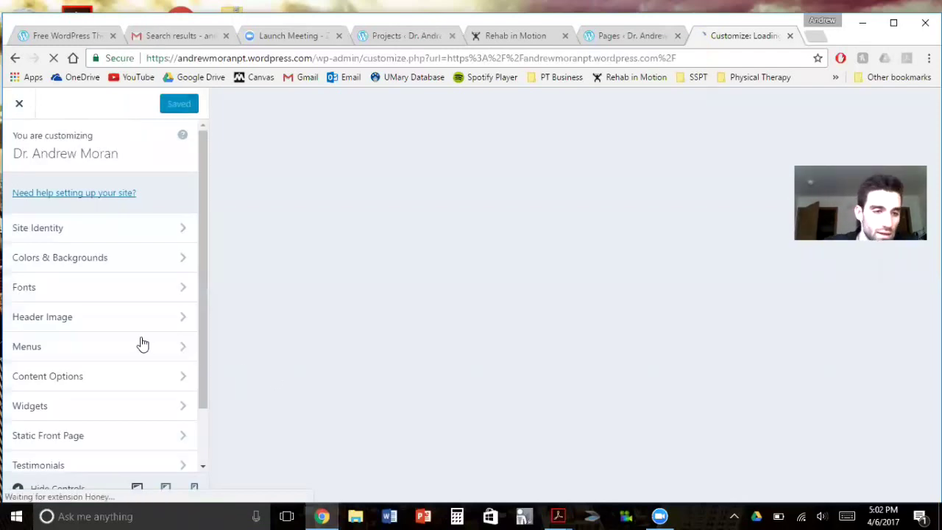
{"action": "scroll", "coordinate": [143, 340], "scroll_direction": "down", "scroll_amount": 1}
{"action": "left_click", "coordinate": [43, 340]}
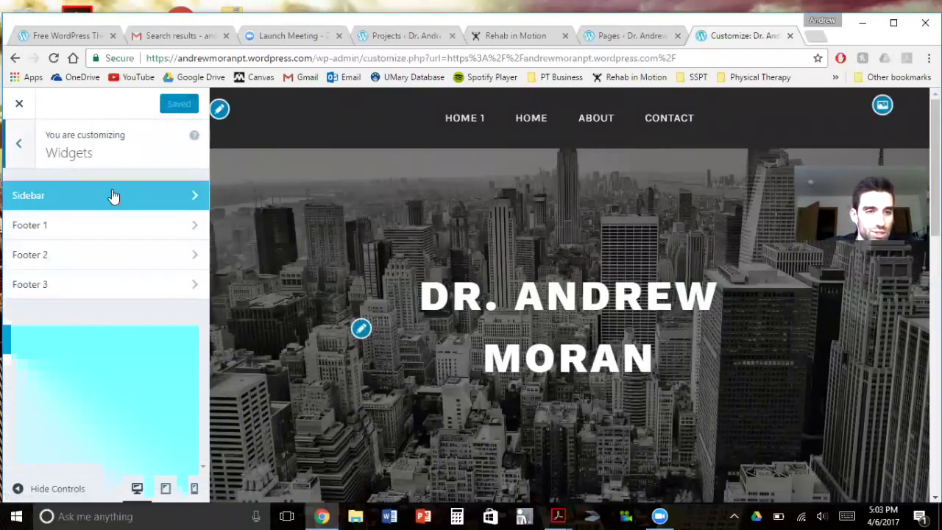
{"action": "left_click", "coordinate": [69, 198]}
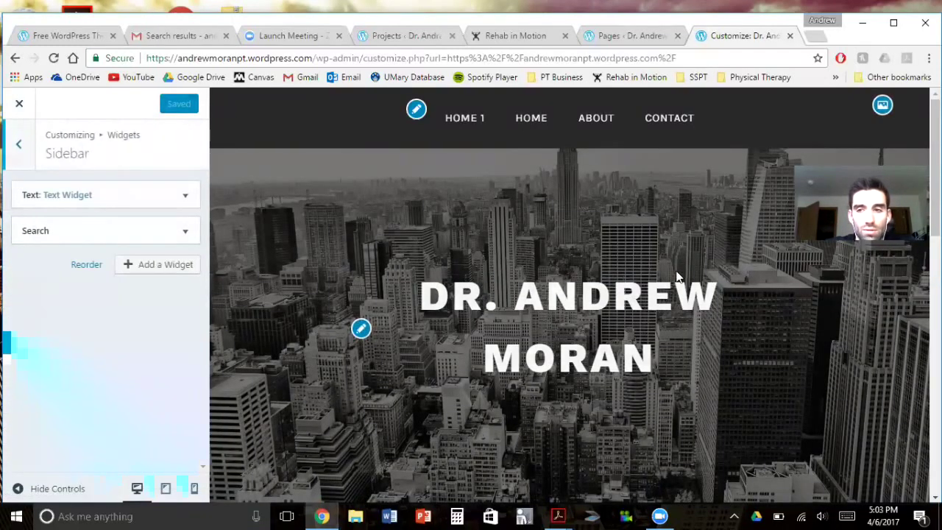
{"action": "left_click", "coordinate": [529, 36]}
{"action": "scroll", "coordinate": [729, 325], "scroll_direction": "down", "scroll_amount": 5}
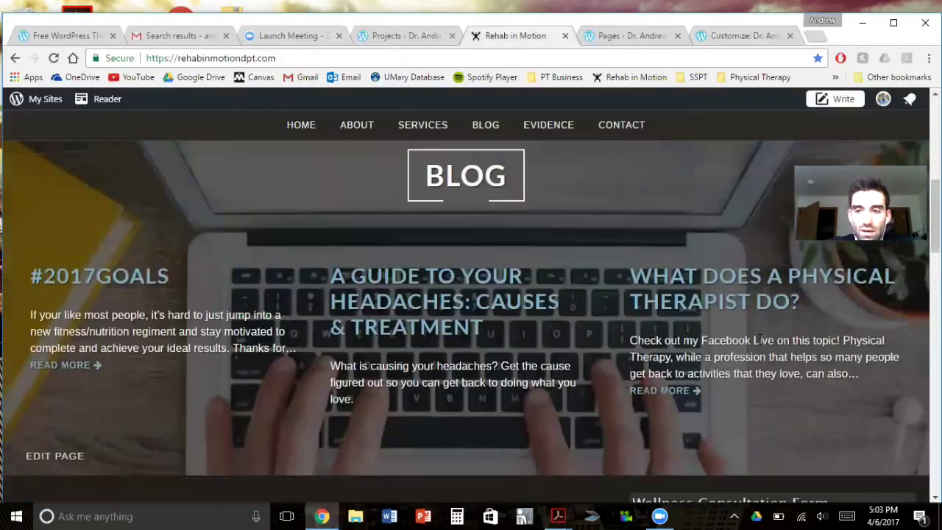
Open Rehab in Motion's Online Fitness Programming page from the SERVICES menu
{"action": "scroll", "coordinate": [737, 353], "scroll_direction": "down", "scroll_amount": 3}
{"action": "scroll", "coordinate": [501, 246], "scroll_direction": "up", "scroll_amount": 5}
{"action": "mouse_move", "coordinate": [399, 130]}
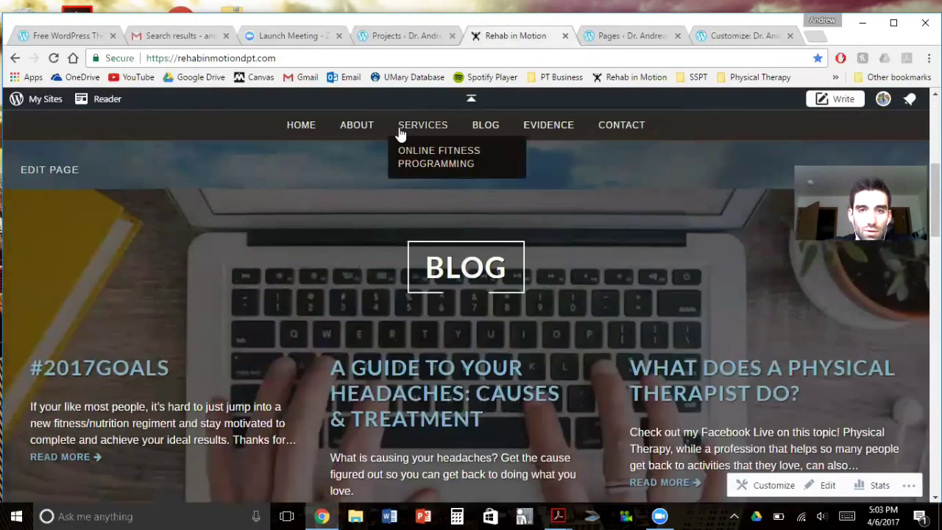
{"action": "left_click", "coordinate": [422, 163]}
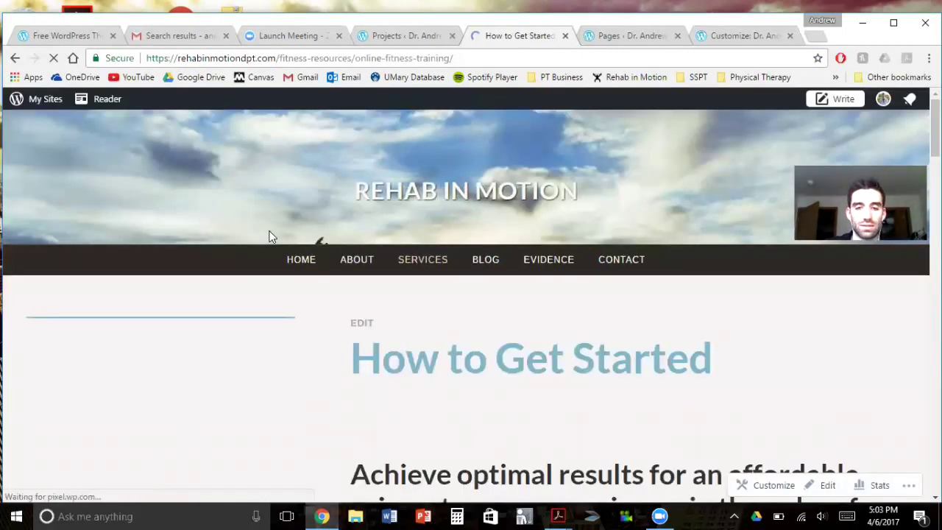
{"action": "scroll", "coordinate": [327, 404], "scroll_direction": "down", "scroll_amount": 1}
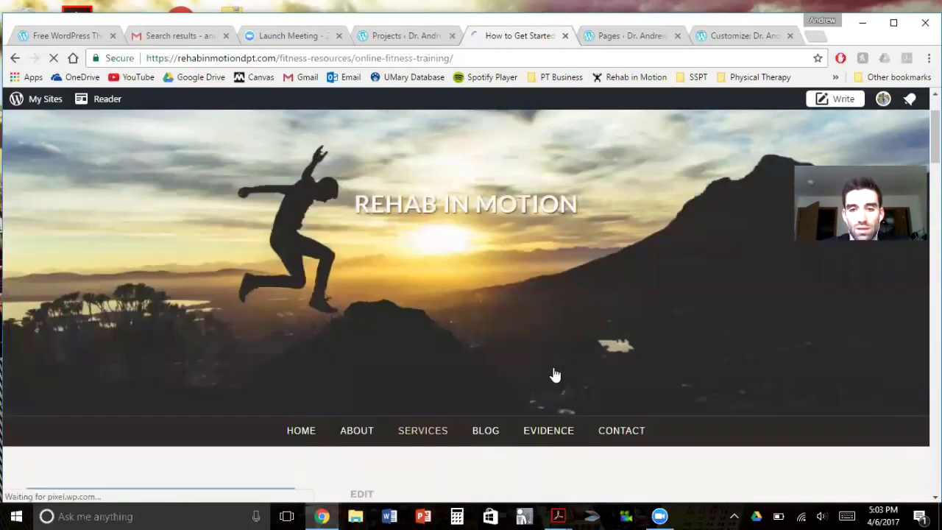
{"action": "scroll", "coordinate": [552, 385], "scroll_direction": "down", "scroll_amount": 1}
{"action": "scroll", "coordinate": [557, 396], "scroll_direction": "down", "scroll_amount": 4}
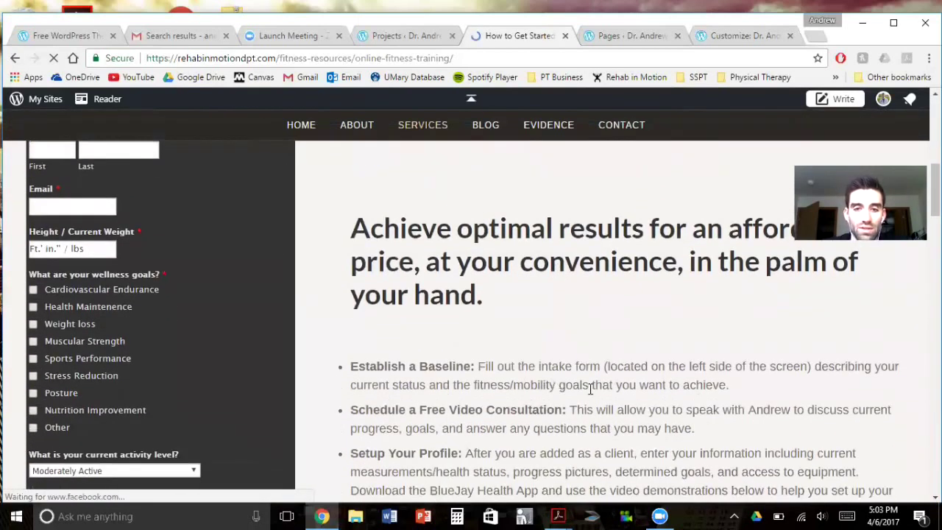
{"action": "scroll", "coordinate": [175, 340], "scroll_direction": "up", "scroll_amount": 6}
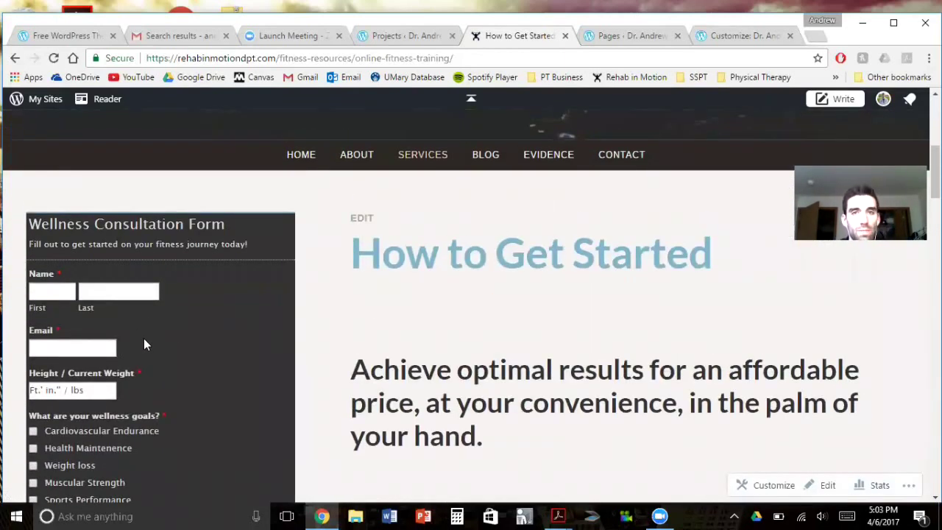
{"action": "scroll", "coordinate": [142, 344], "scroll_direction": "down", "scroll_amount": 1}
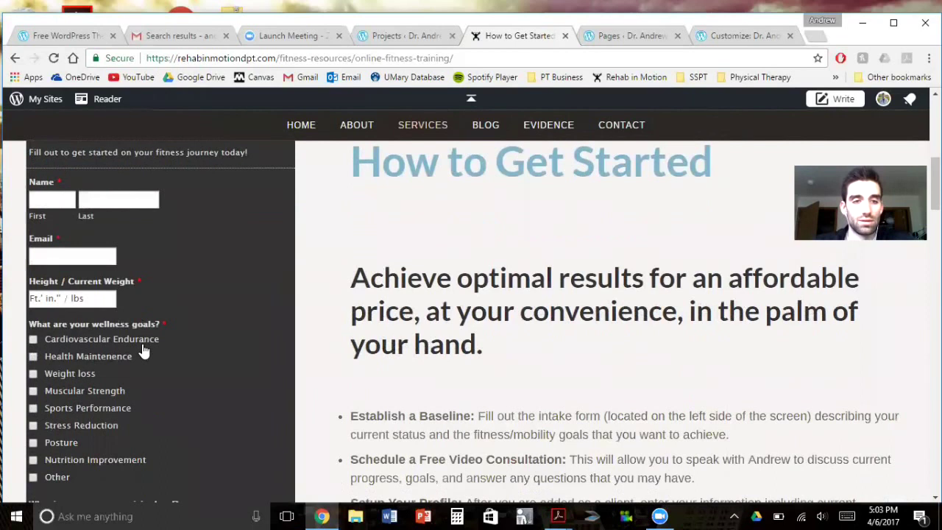
{"action": "scroll", "coordinate": [145, 356], "scroll_direction": "down", "scroll_amount": 1}
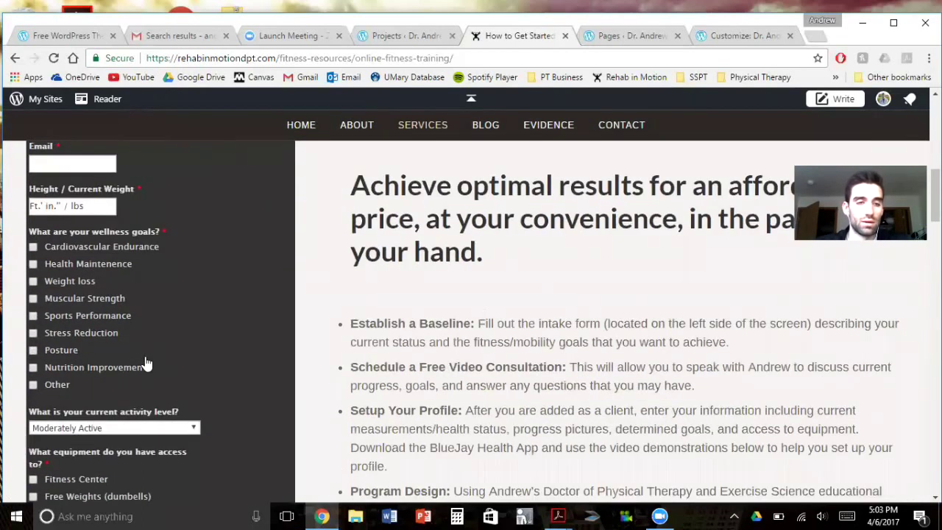
{"action": "scroll", "coordinate": [348, 390], "scroll_direction": "down", "scroll_amount": 6}
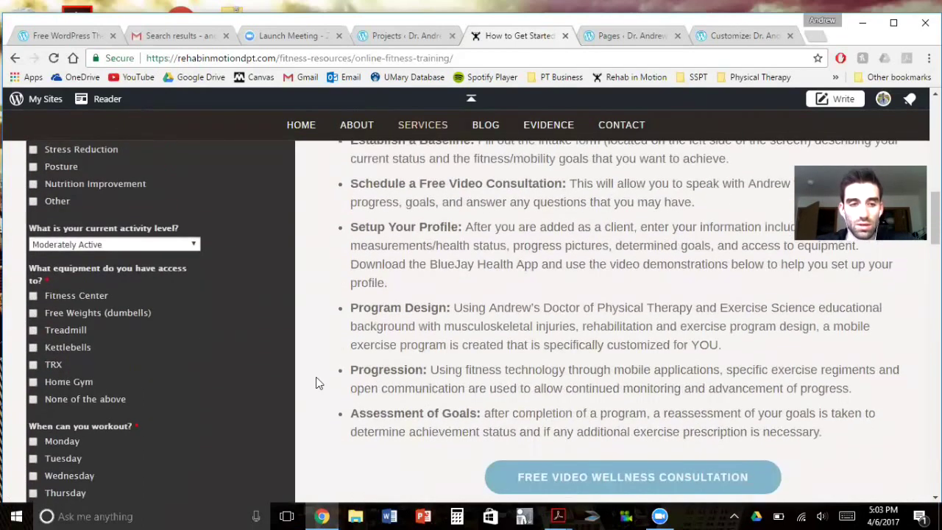
{"action": "scroll", "coordinate": [316, 361], "scroll_direction": "up", "scroll_amount": 10}
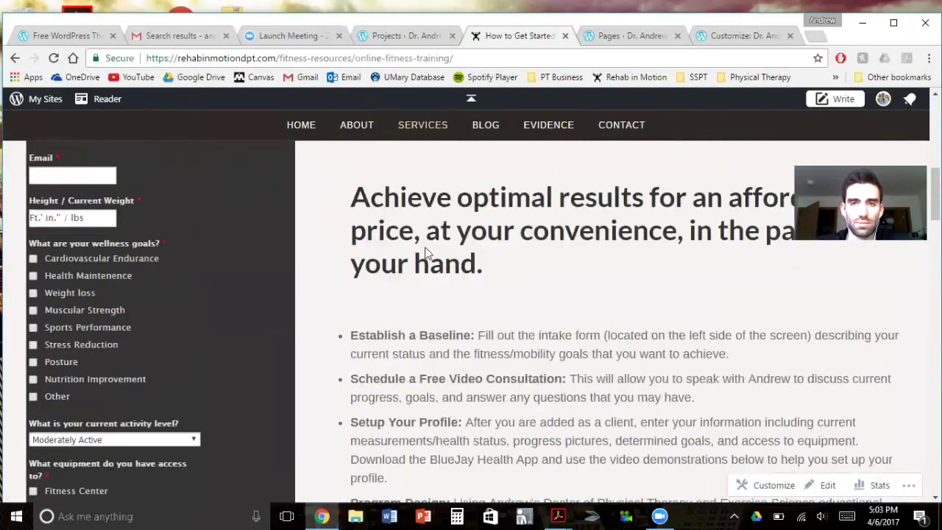
{"action": "left_click", "coordinate": [758, 32]}
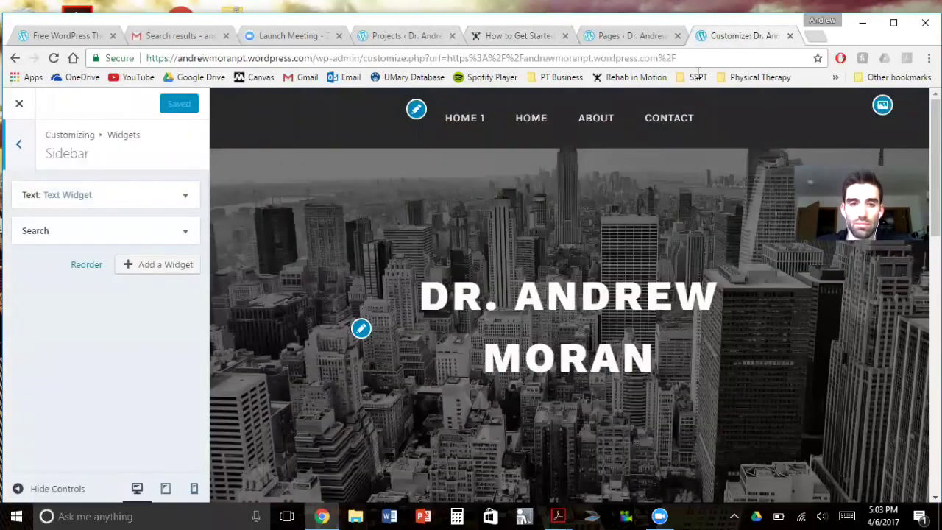
Open the Footer 1 widget area, then view Rehab in Motion's How to Get Started page
{"action": "left_click", "coordinate": [26, 157]}
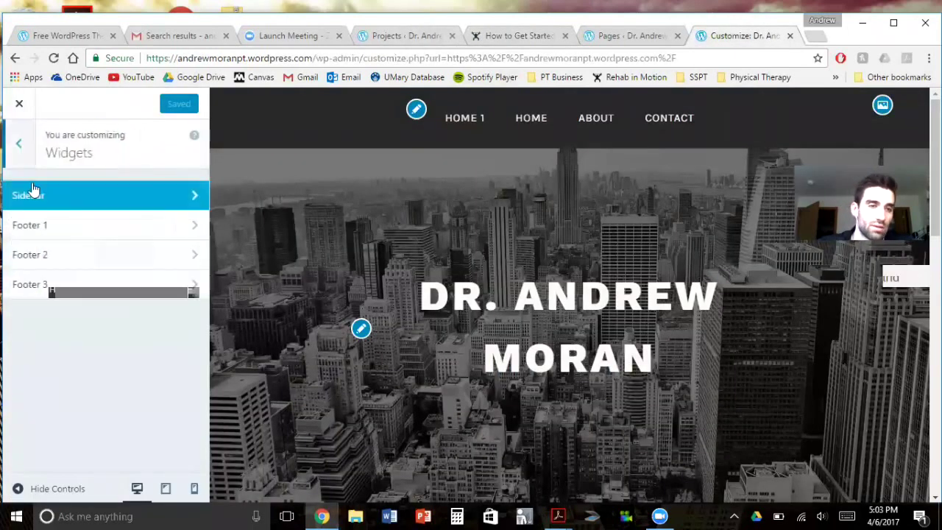
{"action": "left_click", "coordinate": [57, 228]}
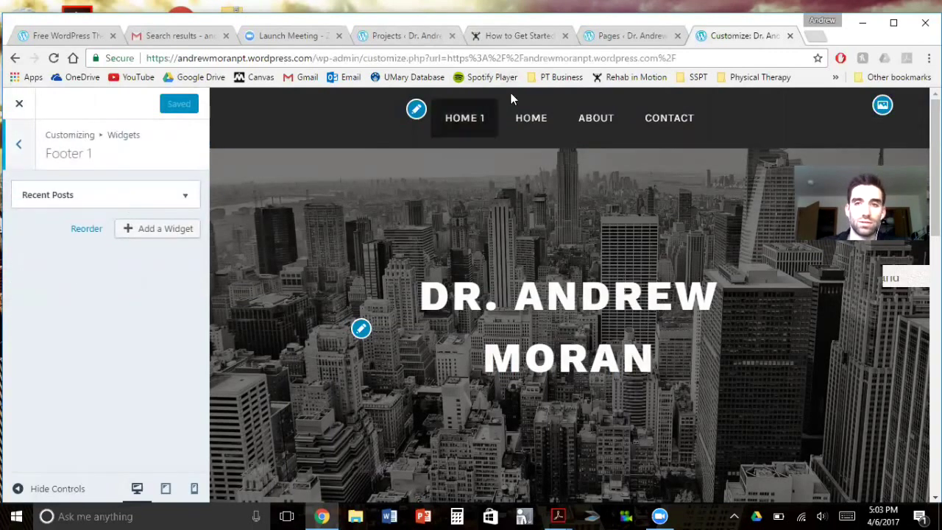
{"action": "left_click", "coordinate": [513, 37]}
{"action": "scroll", "coordinate": [442, 231], "scroll_direction": "down", "scroll_amount": 2}
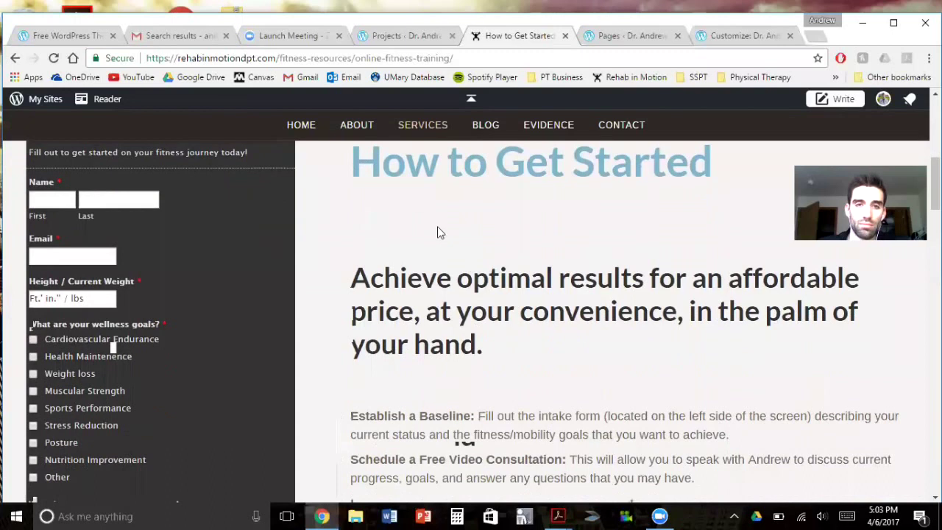
{"action": "scroll", "coordinate": [287, 231], "scroll_direction": "up", "scroll_amount": 5}
Return to the Rehab in Motion home page and scroll to its Get Connected Facebook box
{"action": "left_click", "coordinate": [412, 338]}
{"action": "scroll", "coordinate": [420, 384], "scroll_direction": "down", "scroll_amount": 10}
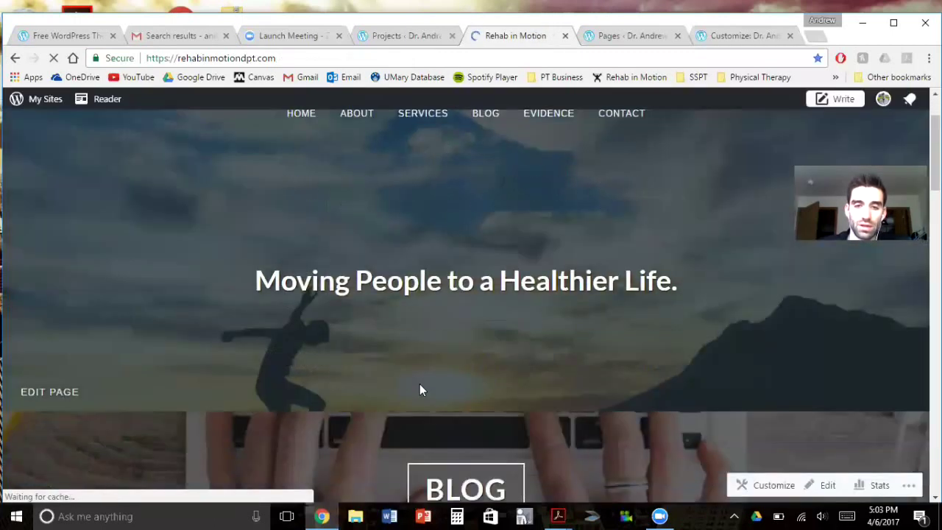
{"action": "scroll", "coordinate": [412, 381], "scroll_direction": "down", "scroll_amount": 2}
{"action": "scroll", "coordinate": [332, 388], "scroll_direction": "up", "scroll_amount": 4}
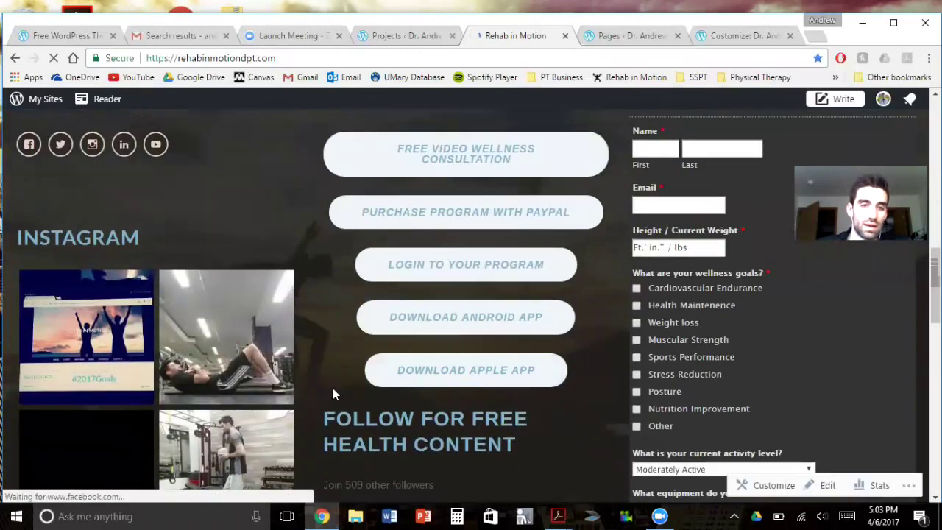
{"action": "scroll", "coordinate": [335, 390], "scroll_direction": "up", "scroll_amount": 1}
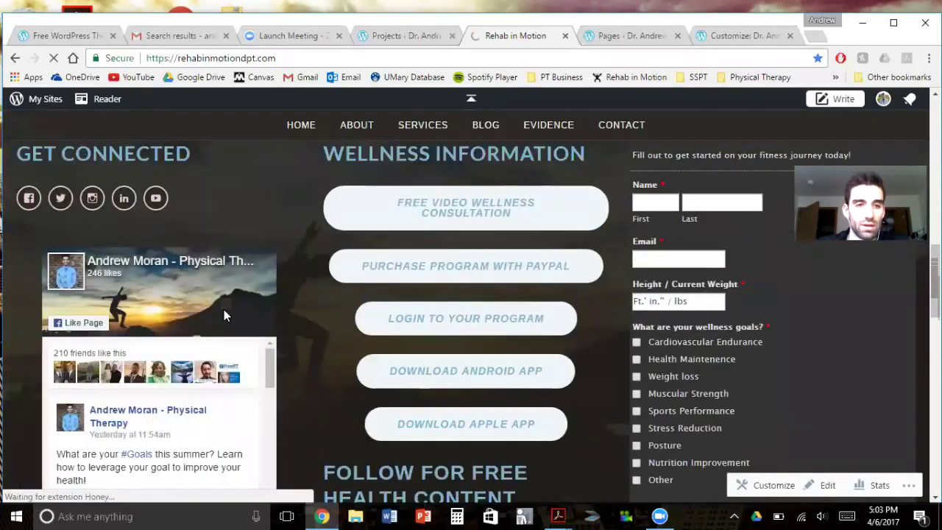
{"action": "scroll", "coordinate": [456, 367], "scroll_direction": "up", "scroll_amount": 2}
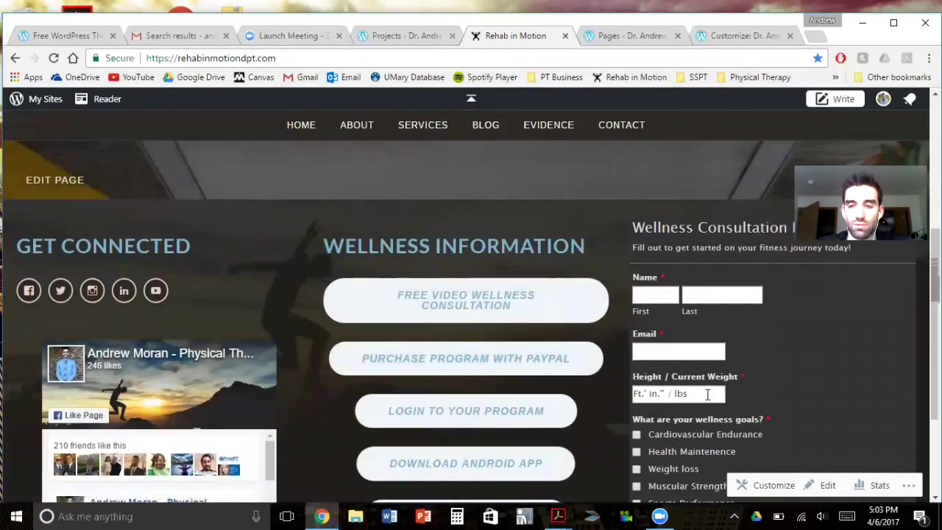
Add a Facebook Page Plugin widget to Footer 1 in the customizer
{"action": "left_click", "coordinate": [732, 36]}
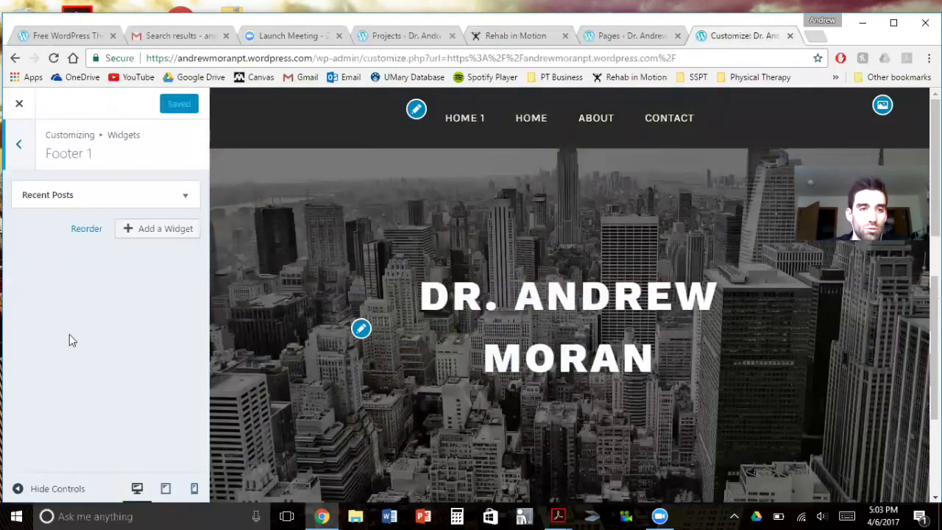
{"action": "left_click", "coordinate": [85, 195]}
{"action": "left_click", "coordinate": [91, 205]}
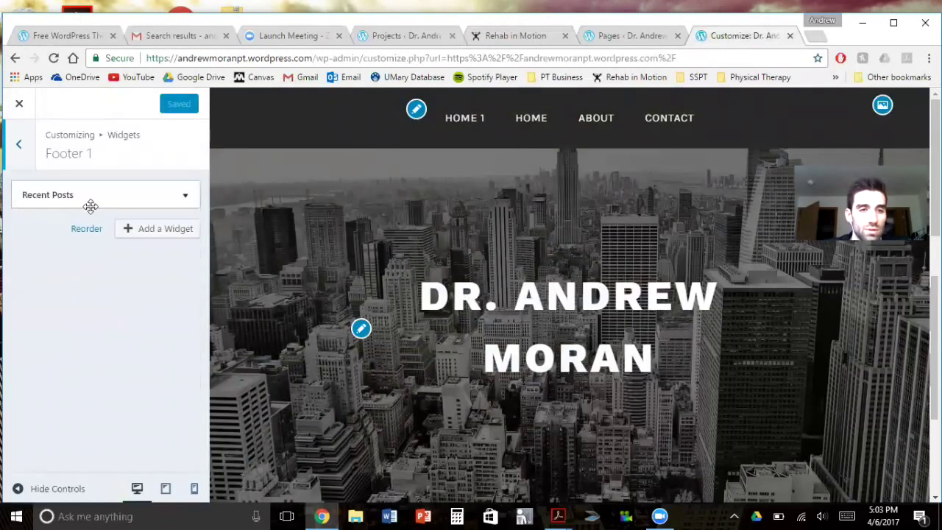
{"action": "left_click", "coordinate": [168, 230]}
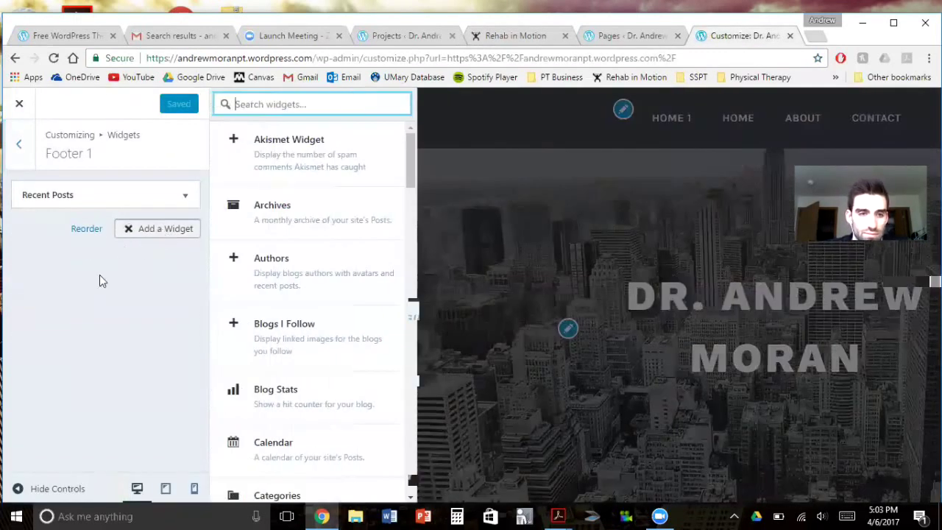
{"action": "scroll", "coordinate": [309, 279], "scroll_direction": "down", "scroll_amount": 3}
{"action": "scroll", "coordinate": [305, 318], "scroll_direction": "down", "scroll_amount": 5}
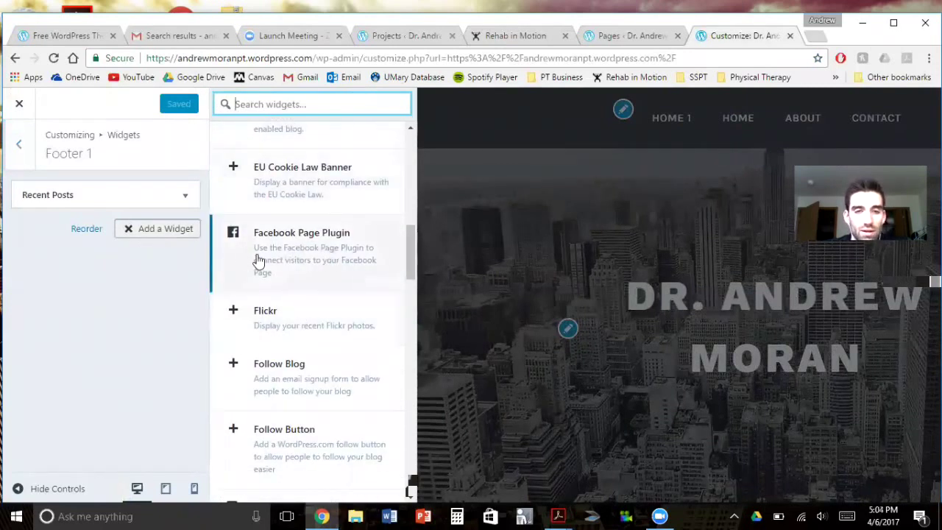
{"action": "left_click", "coordinate": [305, 247]}
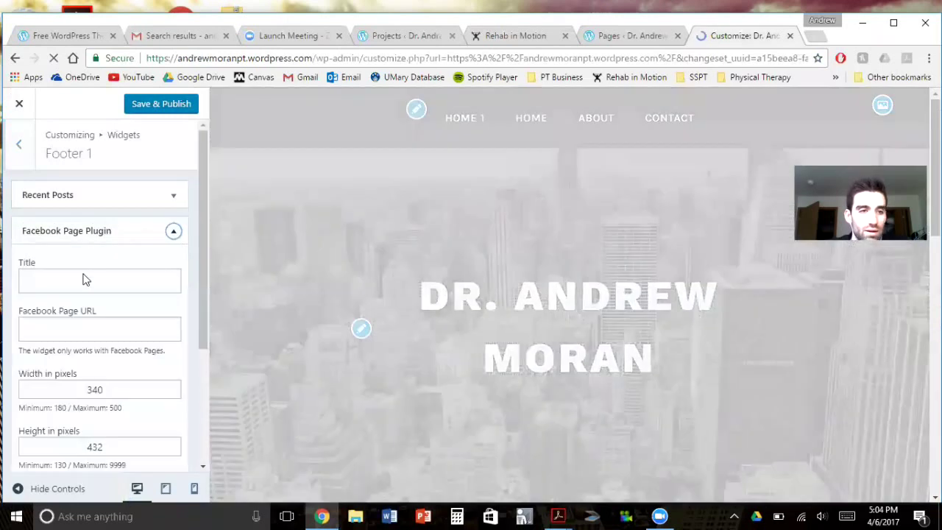
Title the widget 'Facebook' and enter the owner's Facebook page URL
{"action": "left_click", "coordinate": [80, 282]}
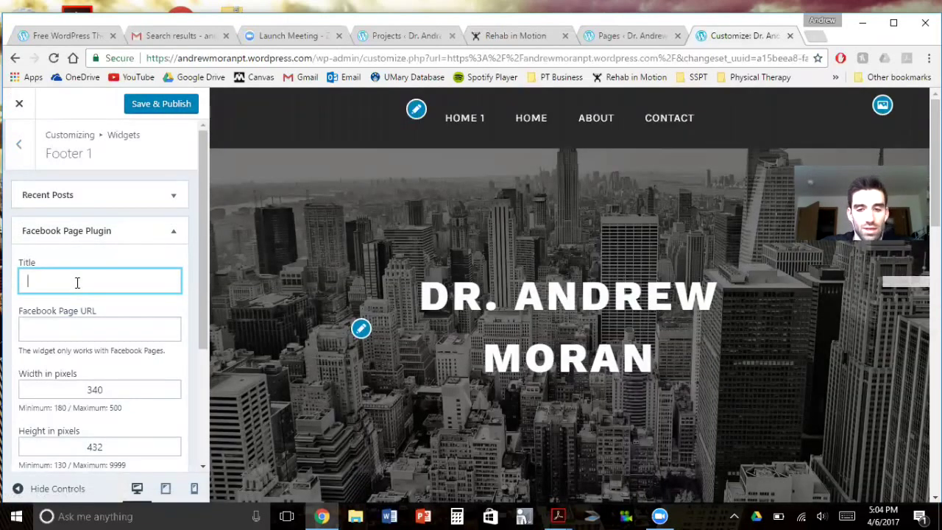
{"action": "type", "text": "Faceboceo"}
{"action": "key", "text": "BackSpace"}
{"action": "key", "text": "BackSpace"}
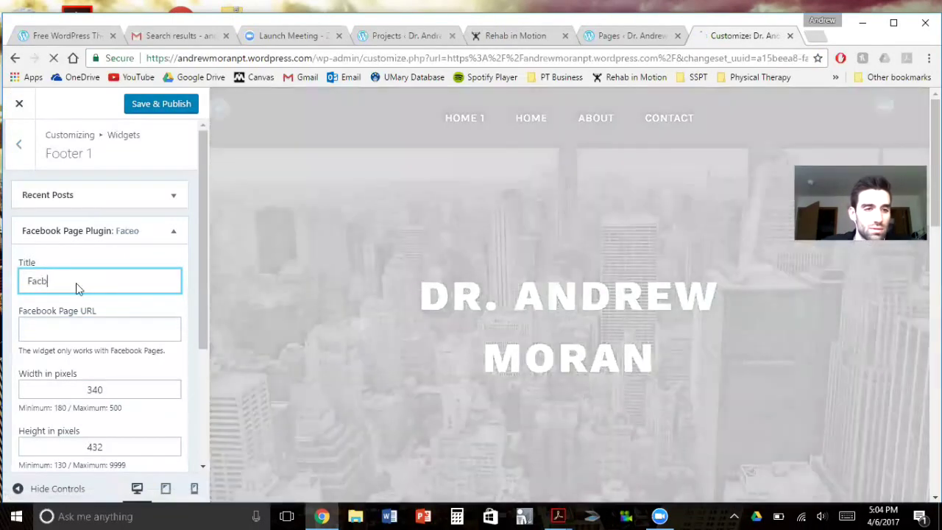
{"action": "type", "text": "book"}
{"action": "key", "text": "BackSpace"}
{"action": "key", "text": "BackSpace"}
{"action": "type", "text": "ebook"}
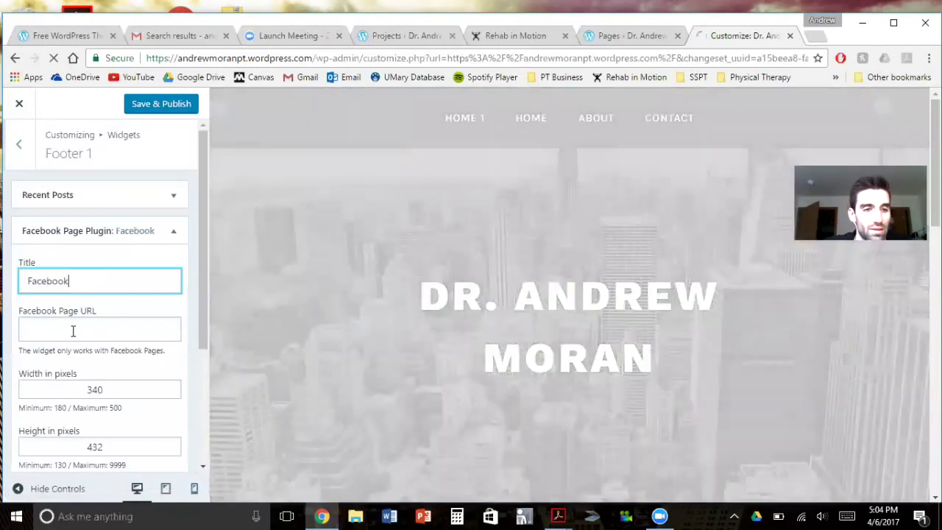
{"action": "left_click", "coordinate": [73, 330]}
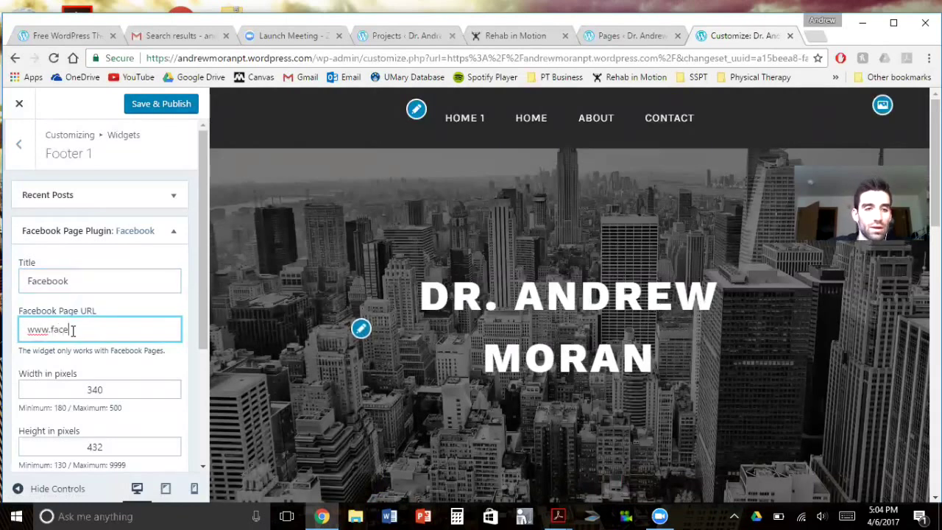
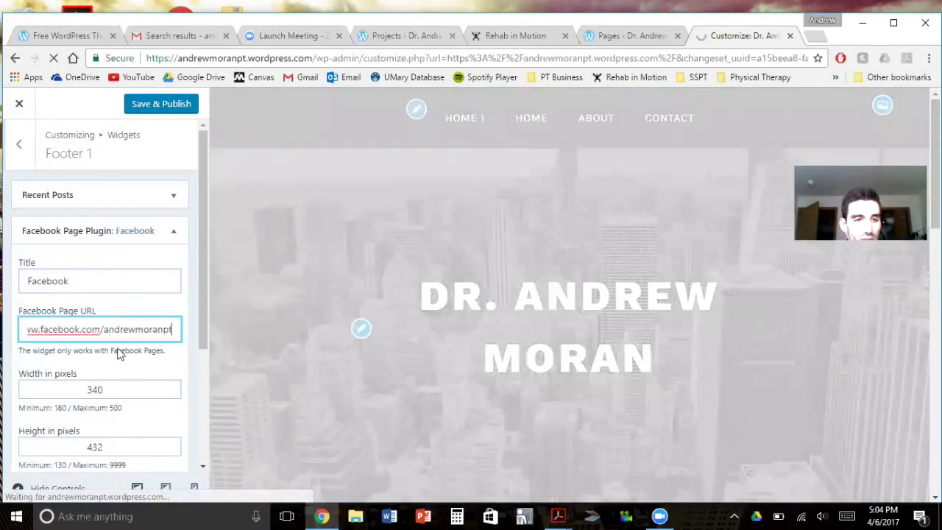
{"action": "scroll", "coordinate": [144, 369], "scroll_direction": "down", "scroll_amount": 3}
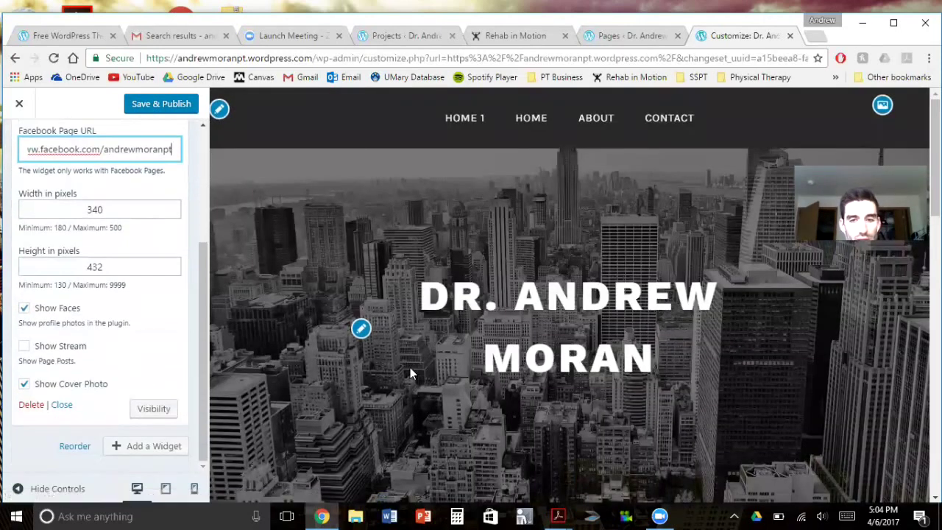
Check the Facebook page box in the footer preview, then go back to the widget areas list
{"action": "scroll", "coordinate": [410, 363], "scroll_direction": "down", "scroll_amount": 15}
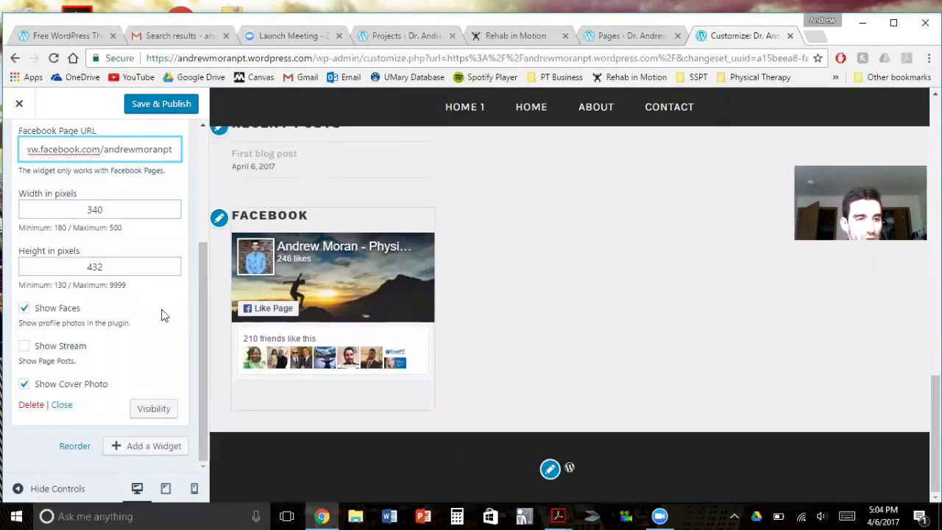
{"action": "scroll", "coordinate": [131, 325], "scroll_direction": "up", "scroll_amount": 2}
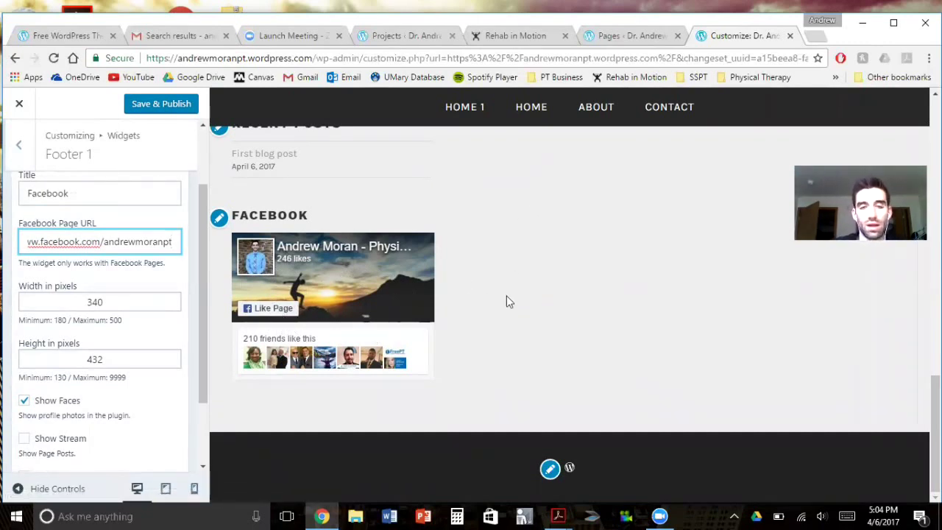
{"action": "scroll", "coordinate": [561, 302], "scroll_direction": "up", "scroll_amount": 4}
{"action": "scroll", "coordinate": [46, 194], "scroll_direction": "up", "scroll_amount": 2}
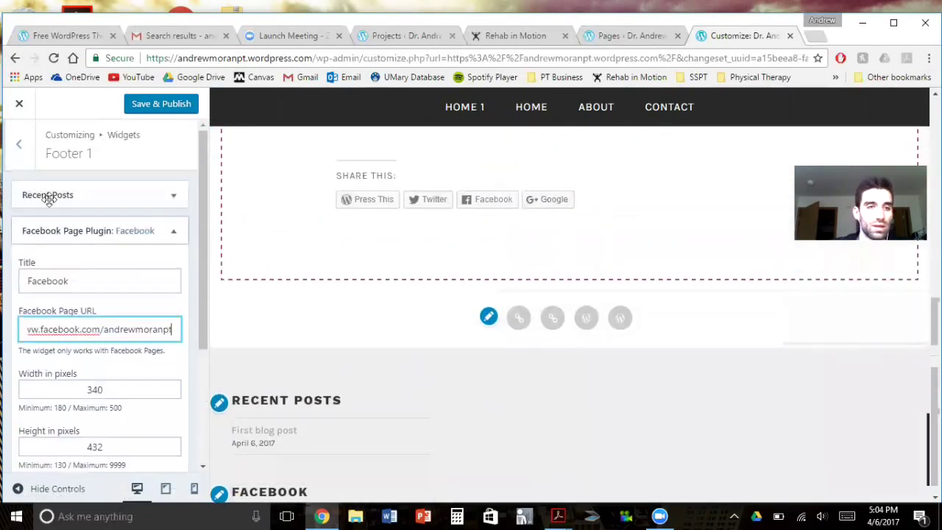
{"action": "left_click", "coordinate": [19, 147]}
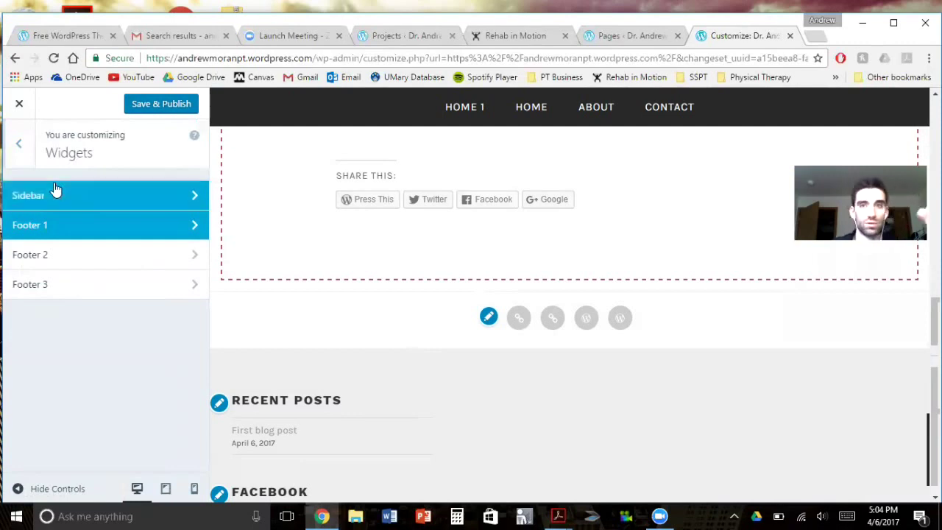
Open the Footer 2 widget area and add the Follow Blog widget from its list
{"action": "left_click", "coordinate": [61, 255]}
{"action": "left_click", "coordinate": [147, 193]}
{"action": "scroll", "coordinate": [320, 336], "scroll_direction": "down", "scroll_amount": 6}
{"action": "scroll", "coordinate": [320, 337], "scroll_direction": "up", "scroll_amount": 2}
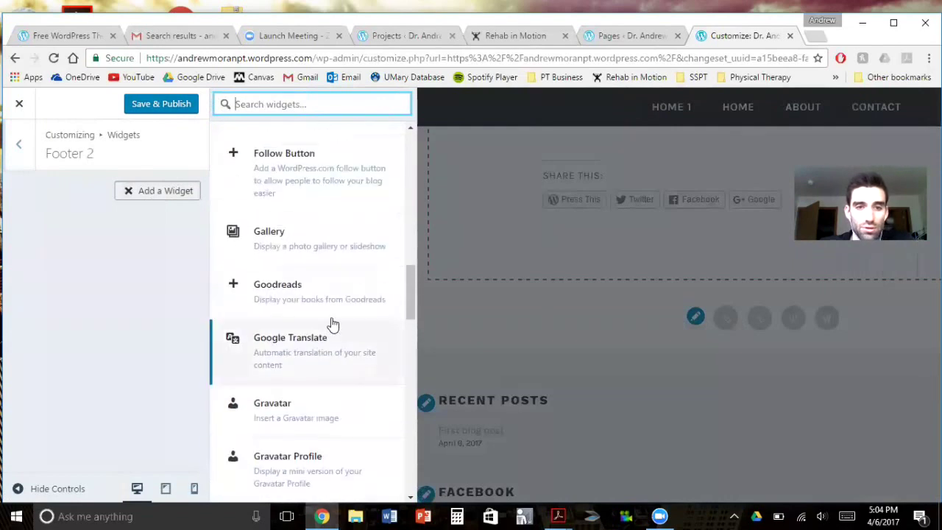
{"action": "scroll", "coordinate": [336, 229], "scroll_direction": "up", "scroll_amount": 1}
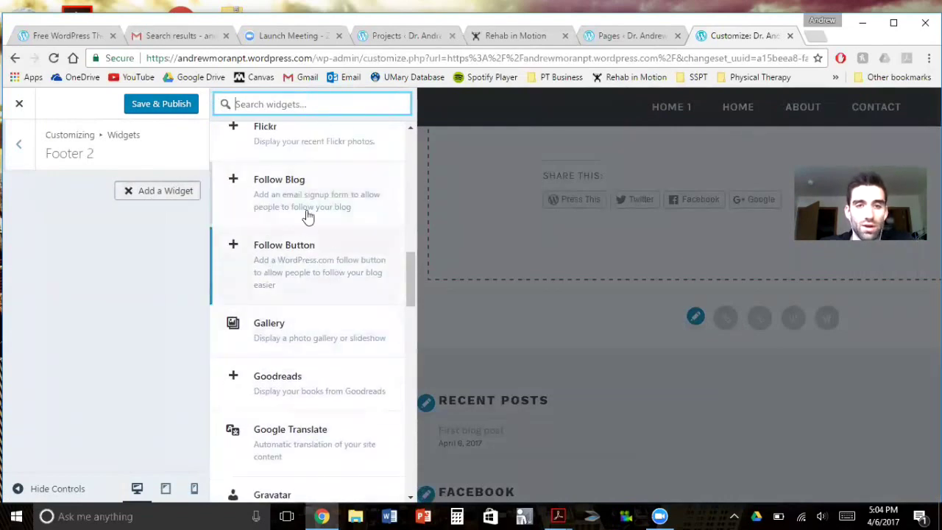
{"action": "left_click", "coordinate": [319, 205]}
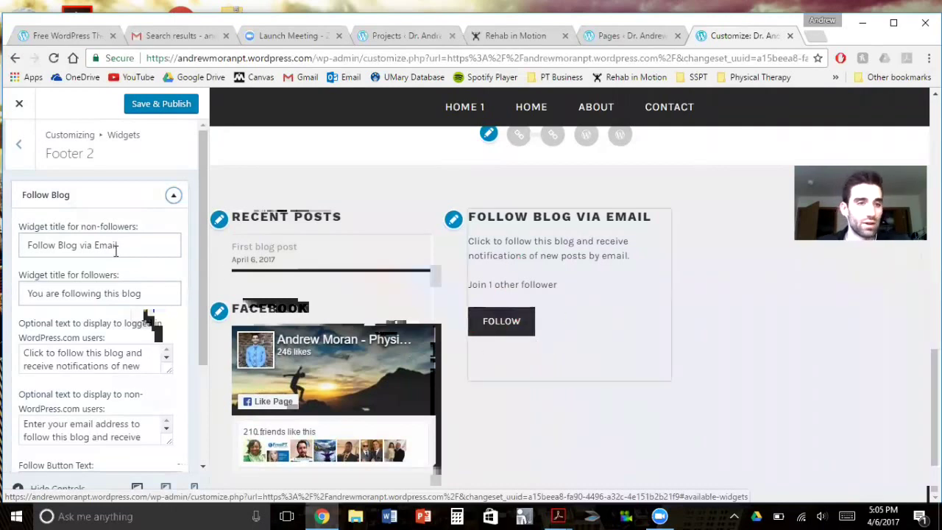
Reopen Footer 2 and delete its Follow Blog widget
{"action": "left_click", "coordinate": [18, 146]}
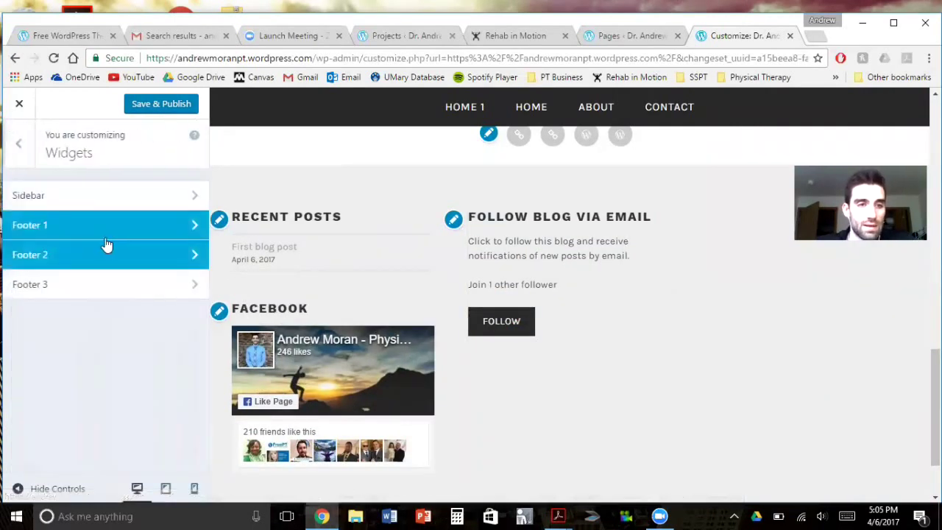
{"action": "left_click", "coordinate": [107, 255]}
{"action": "scroll", "coordinate": [106, 282], "scroll_direction": "down", "scroll_amount": 2}
{"action": "scroll", "coordinate": [115, 243], "scroll_direction": "up", "scroll_amount": 2}
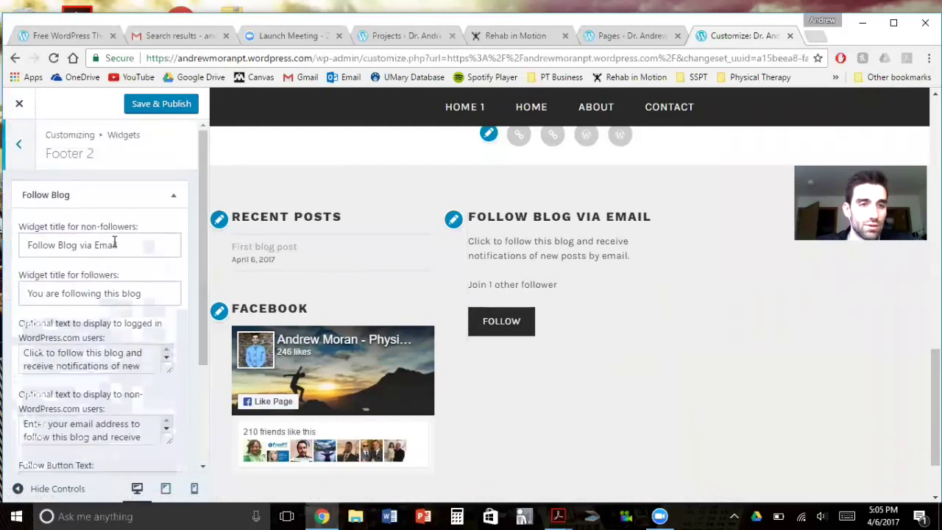
{"action": "scroll", "coordinate": [120, 348], "scroll_direction": "down", "scroll_amount": 2}
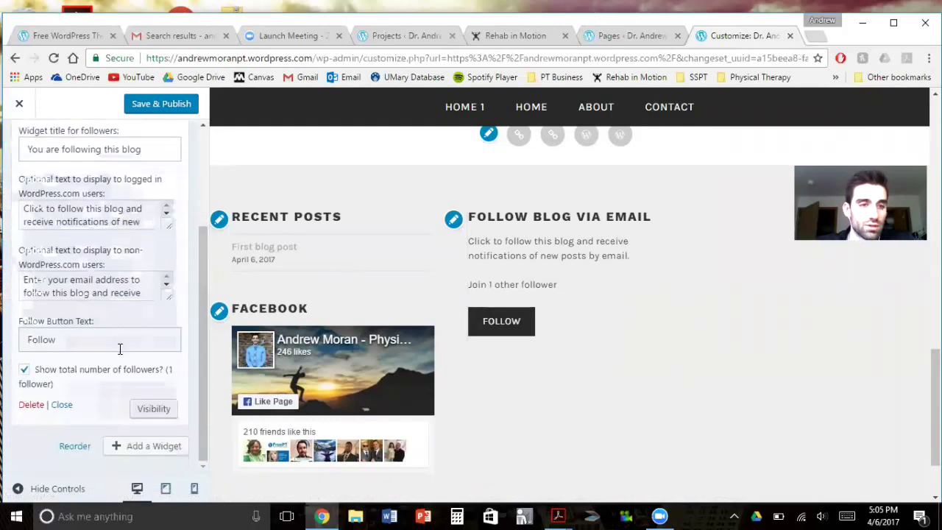
{"action": "left_click", "coordinate": [31, 406]}
Browse the widgets available for Footer 2, then close the list without adding one
{"action": "left_click", "coordinate": [156, 191]}
{"action": "scroll", "coordinate": [299, 336], "scroll_direction": "down", "scroll_amount": 5}
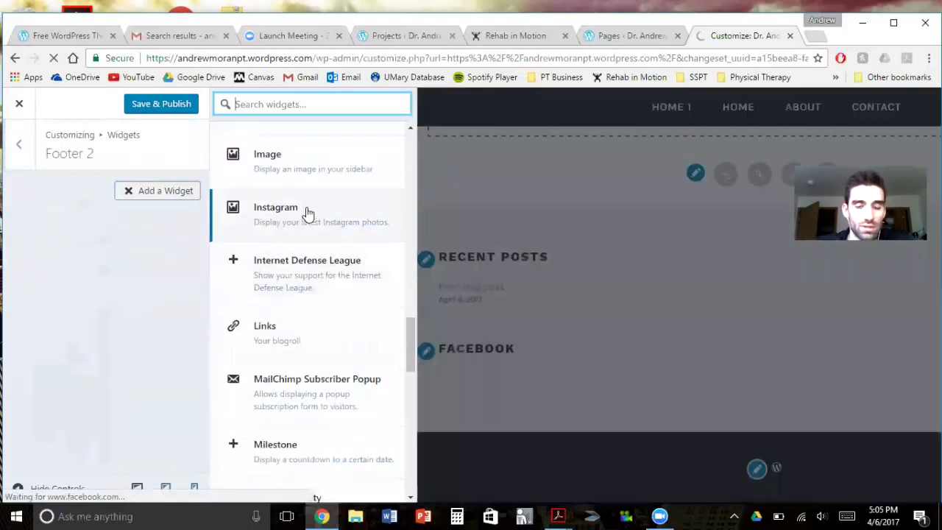
{"action": "scroll", "coordinate": [335, 346], "scroll_direction": "down", "scroll_amount": 3}
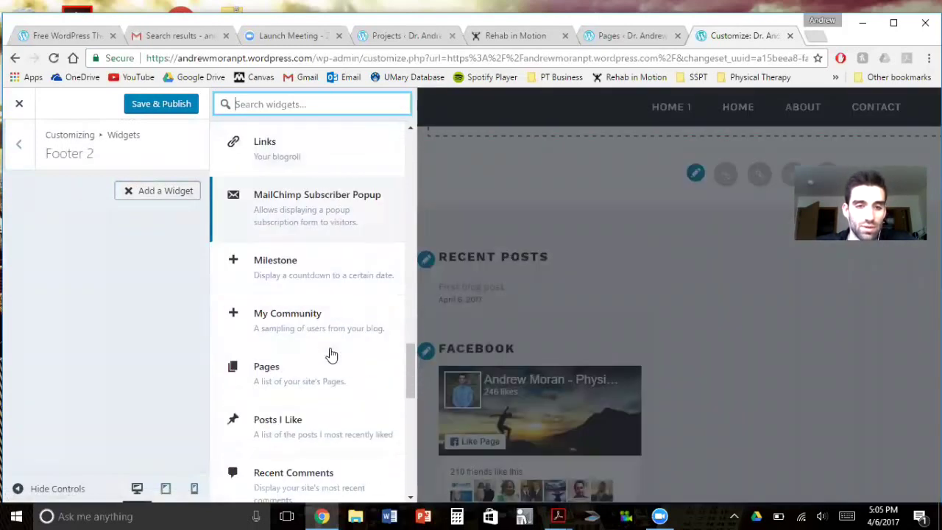
{"action": "scroll", "coordinate": [331, 357], "scroll_direction": "down", "scroll_amount": 7}
{"action": "scroll", "coordinate": [332, 361], "scroll_direction": "down", "scroll_amount": 2}
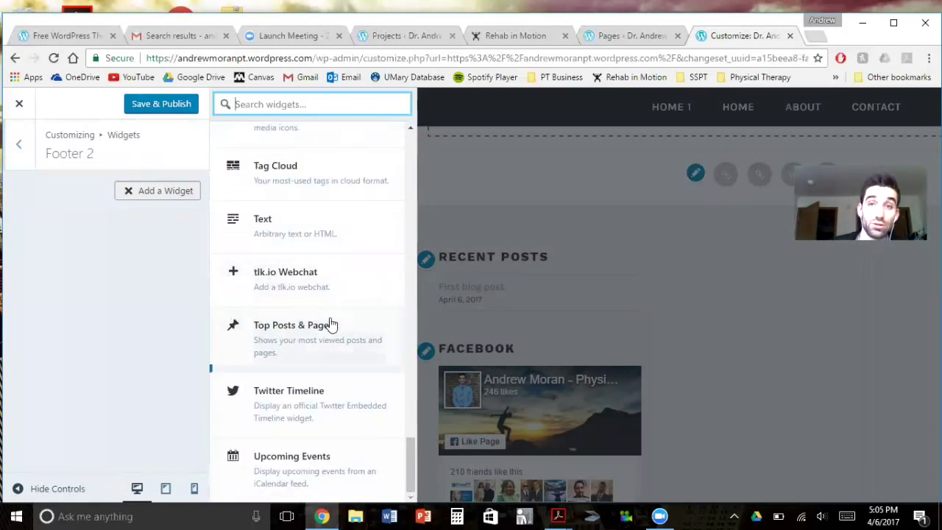
{"action": "left_click", "coordinate": [17, 144]}
{"action": "scroll", "coordinate": [439, 340], "scroll_direction": "up", "scroll_amount": 15}
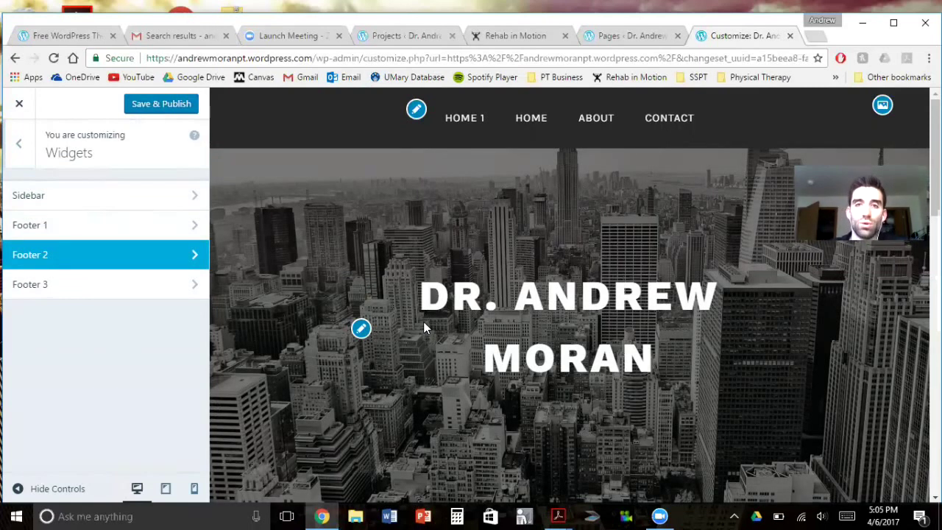
{"action": "scroll", "coordinate": [411, 324], "scroll_direction": "down", "scroll_amount": 6}
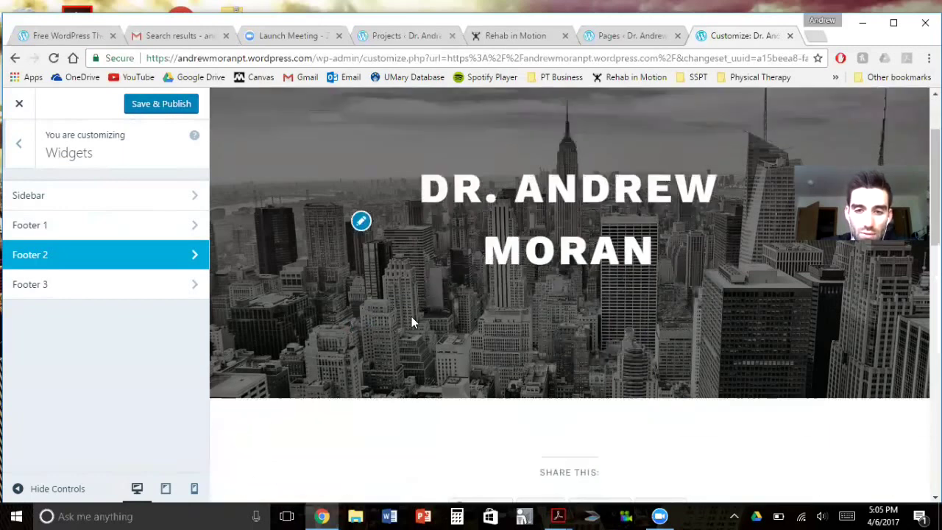
{"action": "scroll", "coordinate": [411, 332], "scroll_direction": "down", "scroll_amount": 1}
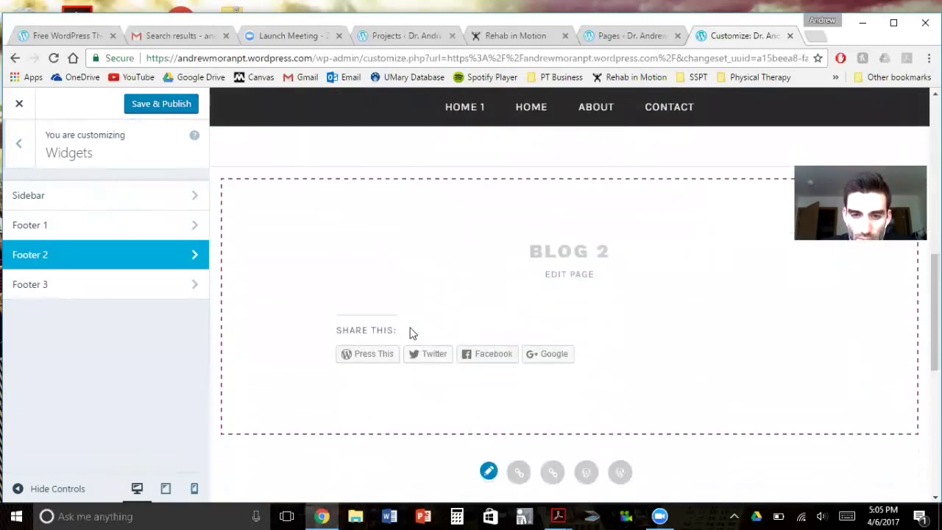
{"action": "scroll", "coordinate": [411, 334], "scroll_direction": "down", "scroll_amount": 2}
{"action": "scroll", "coordinate": [412, 334], "scroll_direction": "down", "scroll_amount": 3}
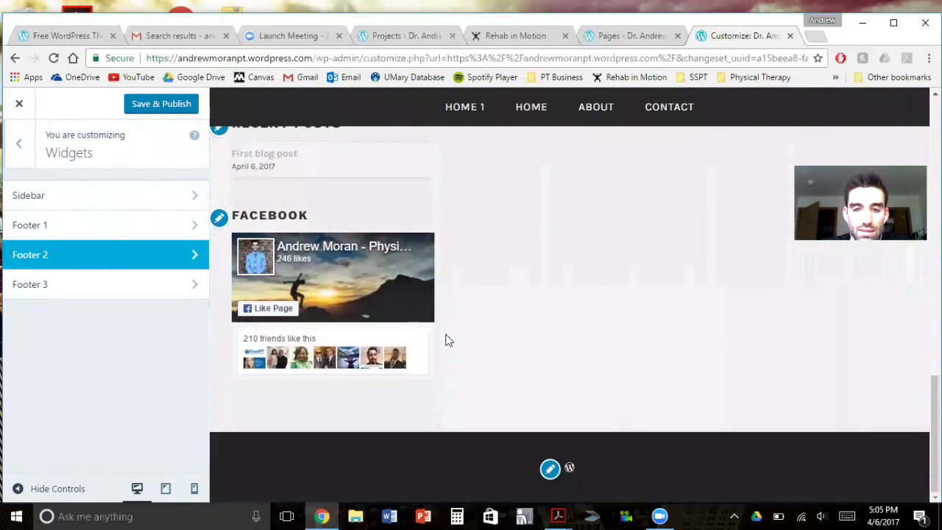
{"action": "scroll", "coordinate": [447, 338], "scroll_direction": "up", "scroll_amount": 1}
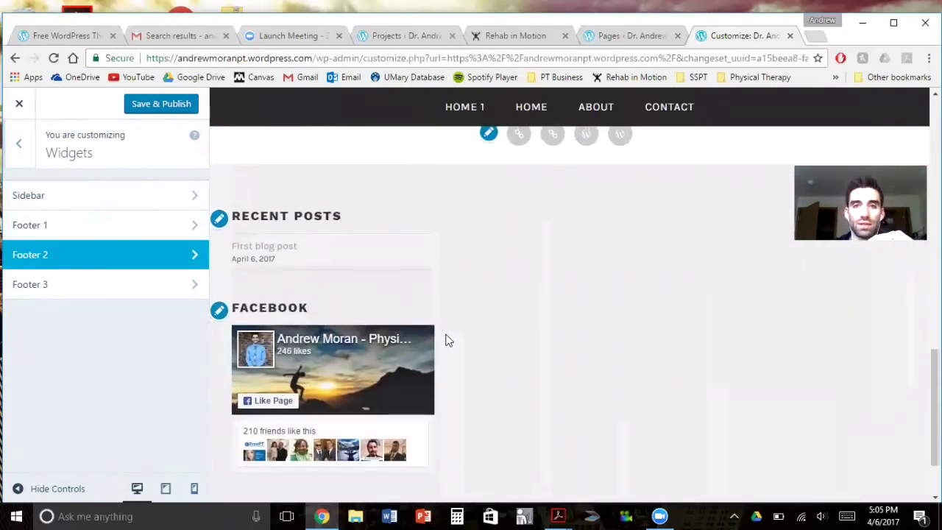
{"action": "scroll", "coordinate": [447, 337], "scroll_direction": "up", "scroll_amount": 1}
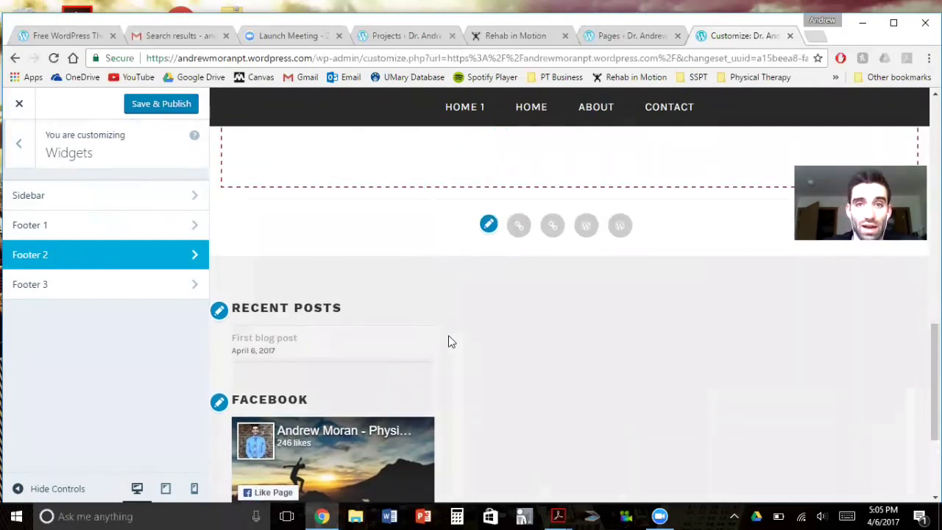
{"action": "scroll", "coordinate": [451, 341], "scroll_direction": "up", "scroll_amount": 5}
{"action": "scroll", "coordinate": [449, 341], "scroll_direction": "up", "scroll_amount": 2}
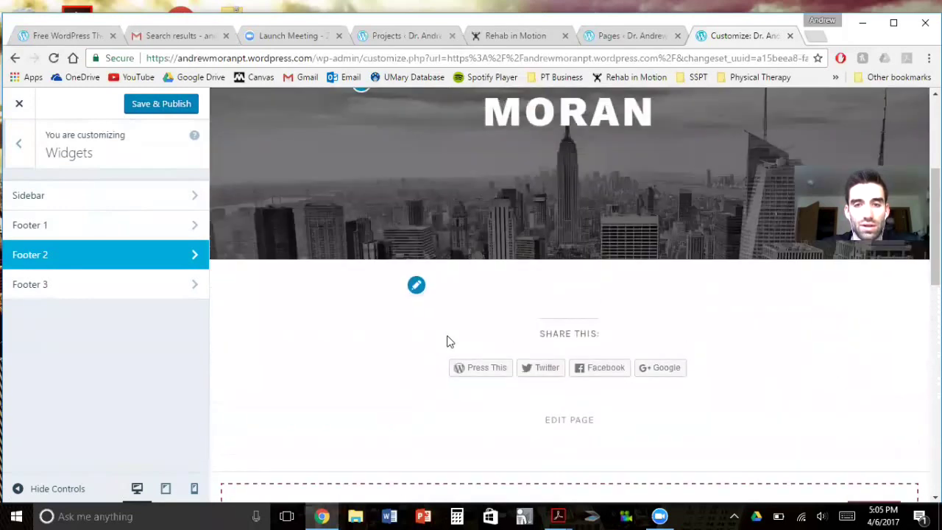
{"action": "scroll", "coordinate": [448, 341], "scroll_direction": "up", "scroll_amount": 3}
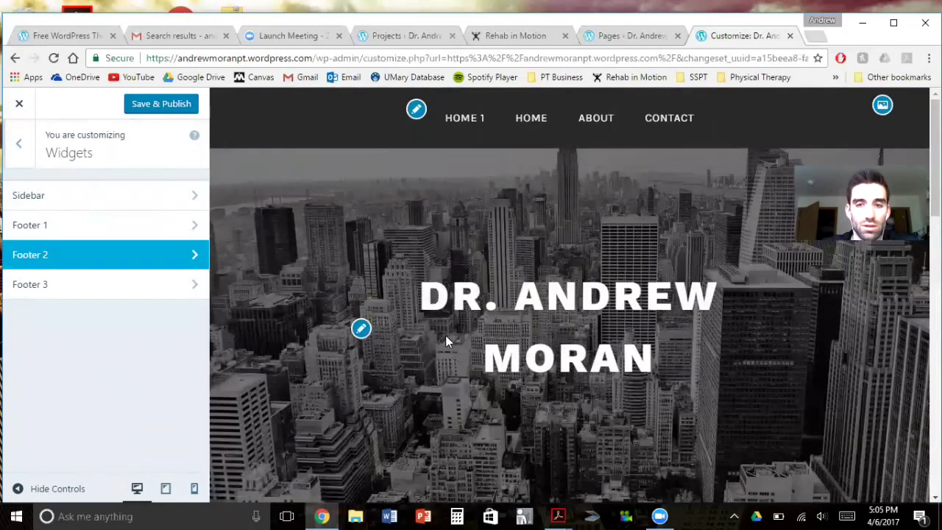